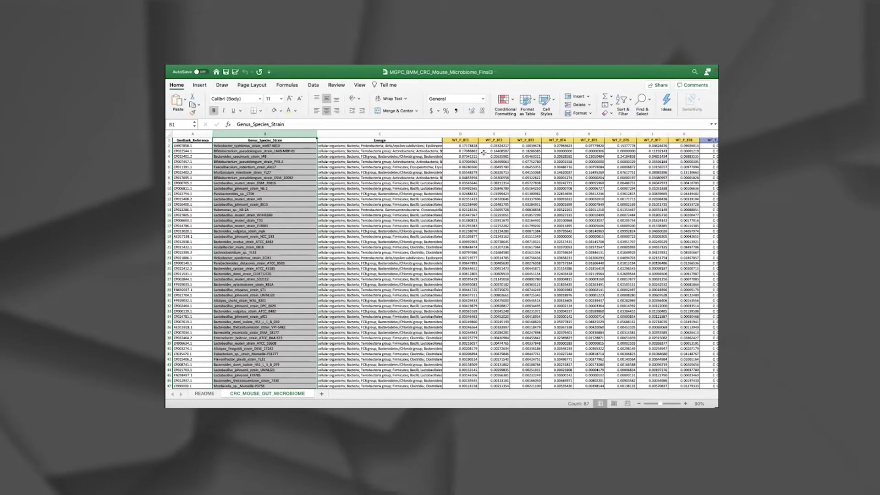
Examine the sample columns beside the strain and lineage columns in the CRC_MOUSE_GUT_MICROBIOME sheet
scroll(484, 153, "right", 2)
scroll(484, 153, "right", 4)
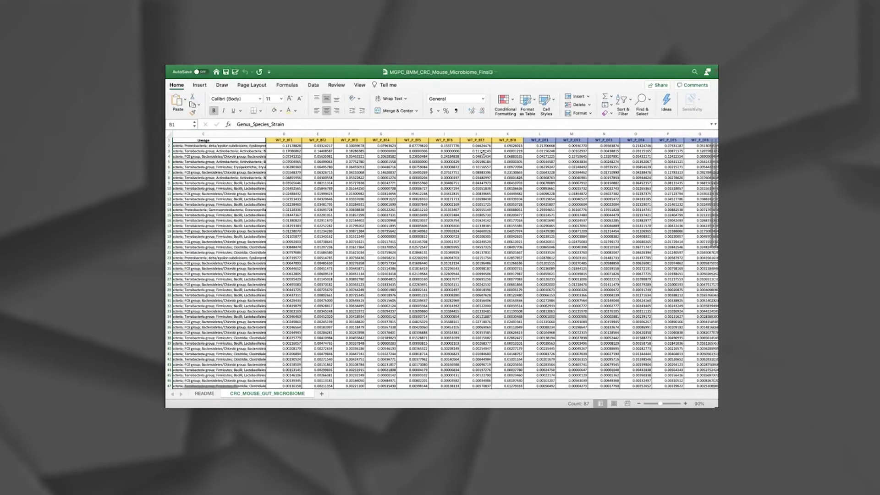
scroll(441, 151, "right", 8)
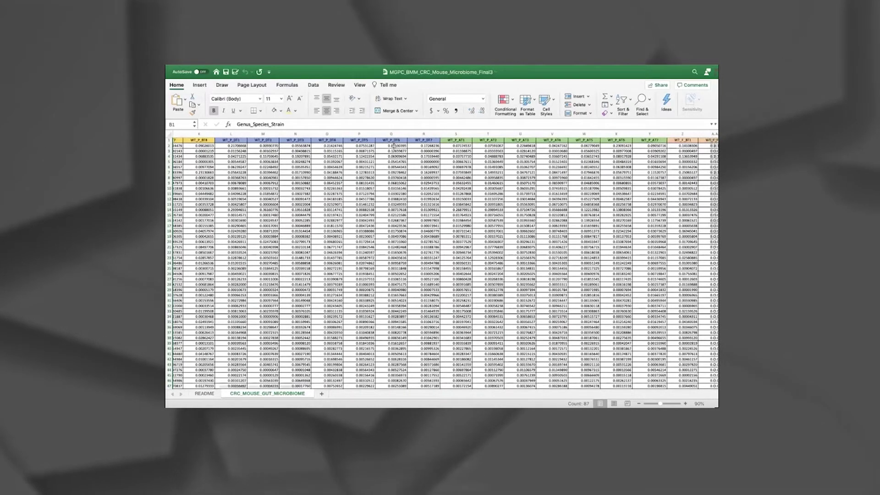
scroll(421, 145, "left", 5)
scroll(452, 144, "left", 5)
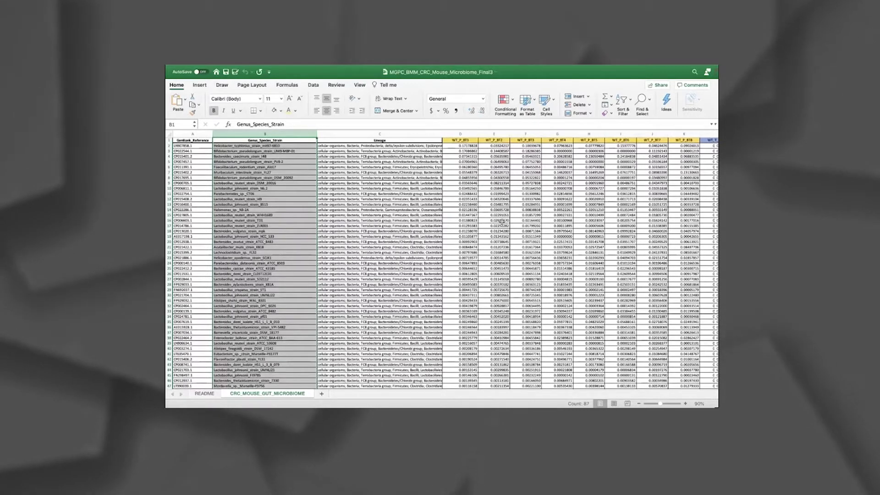
scroll(572, 246, "right", 1)
scroll(572, 245, "right", 3)
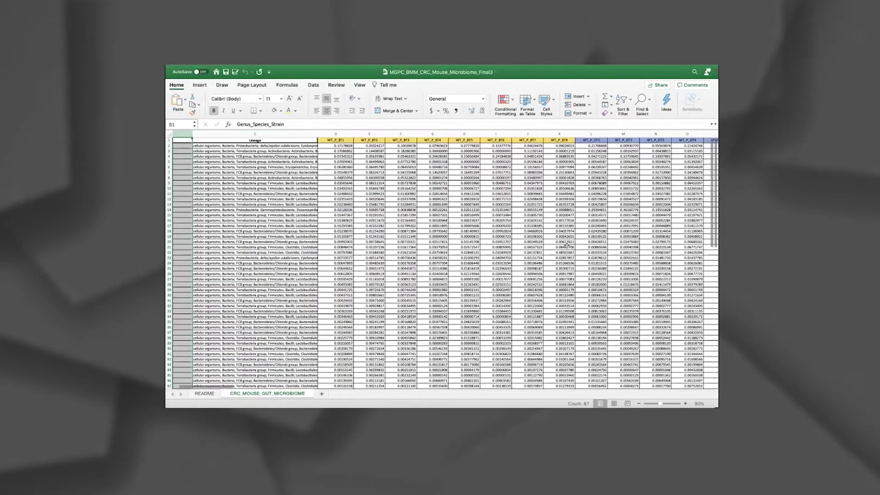
scroll(539, 249, "left", 3)
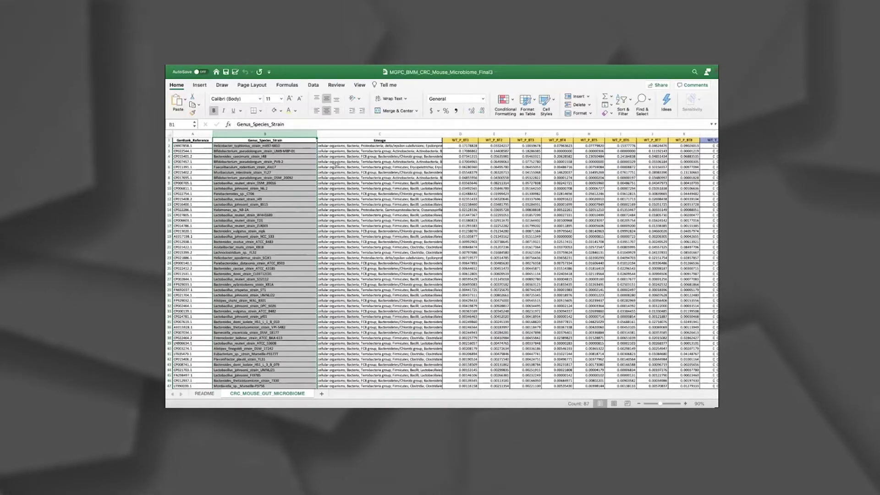
scroll(479, 179, "right", 6)
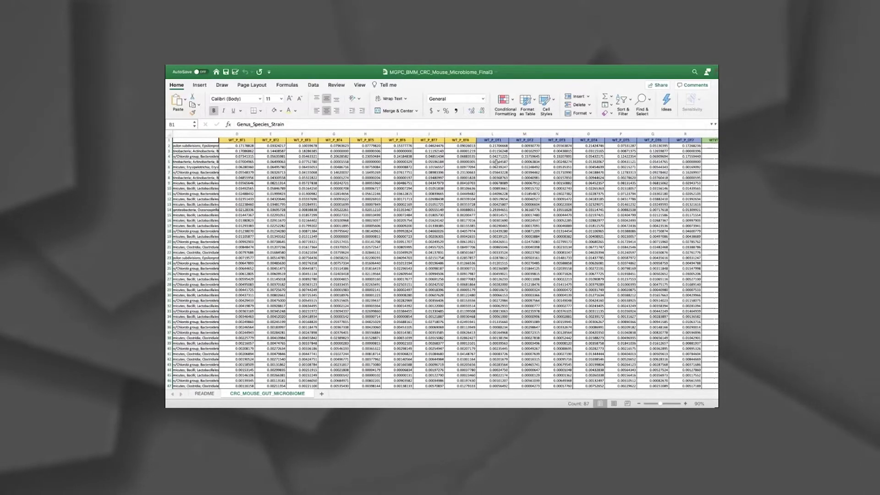
scroll(501, 142, "right", 5)
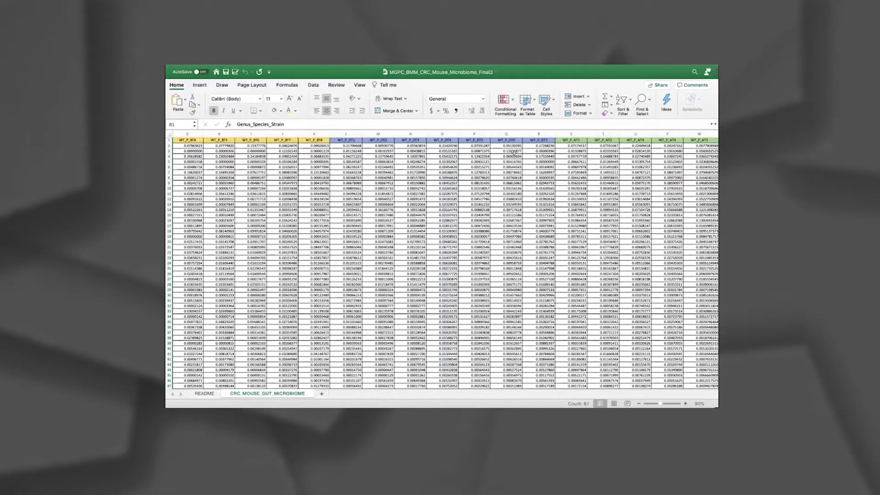
scroll(513, 153, "right", 1)
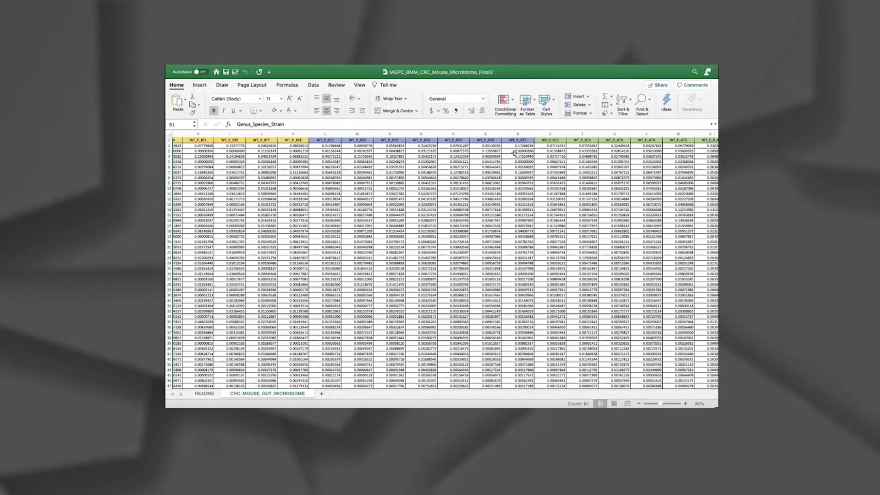
scroll(514, 152, "left", 6)
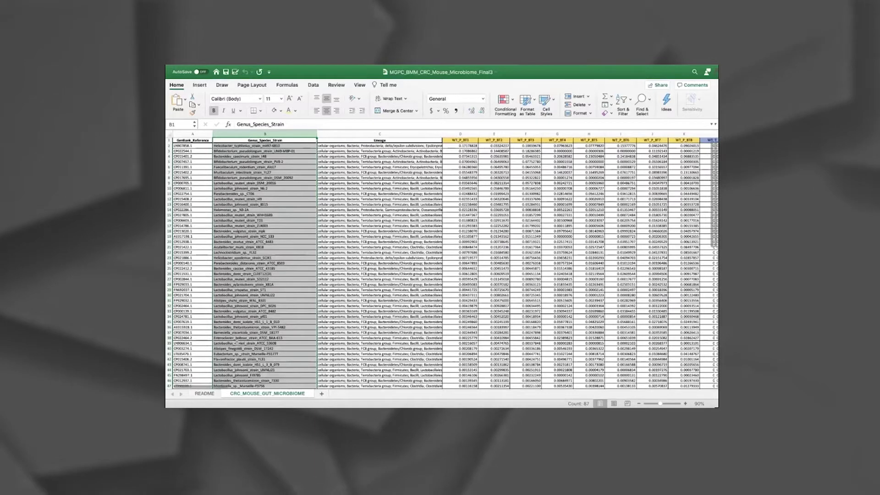
scroll(261, 256, "right", 1)
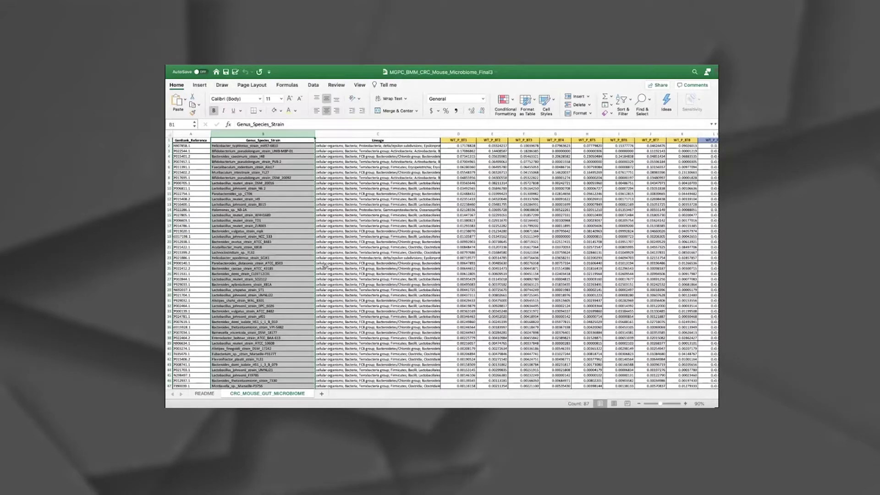
Switch to the WT_v_TGF workbook and view its mouse type and strain abundance data in full screen
left_click(188, 80)
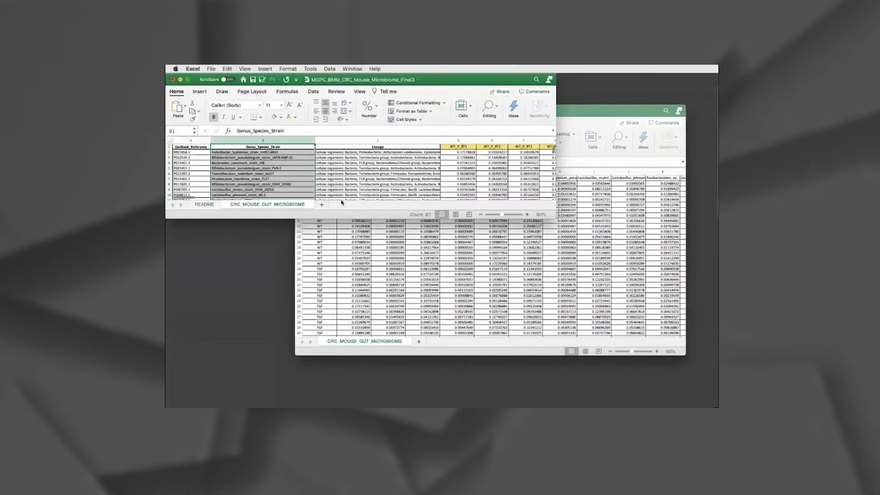
left_click(352, 232)
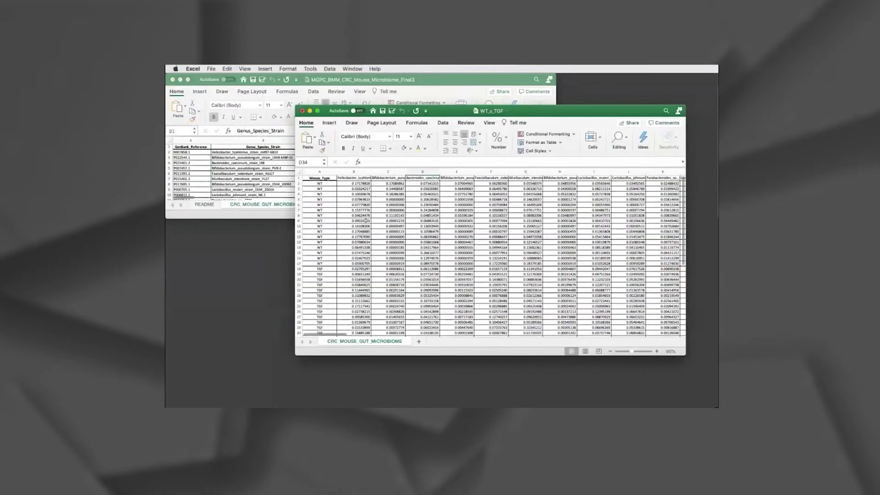
left_click(317, 111)
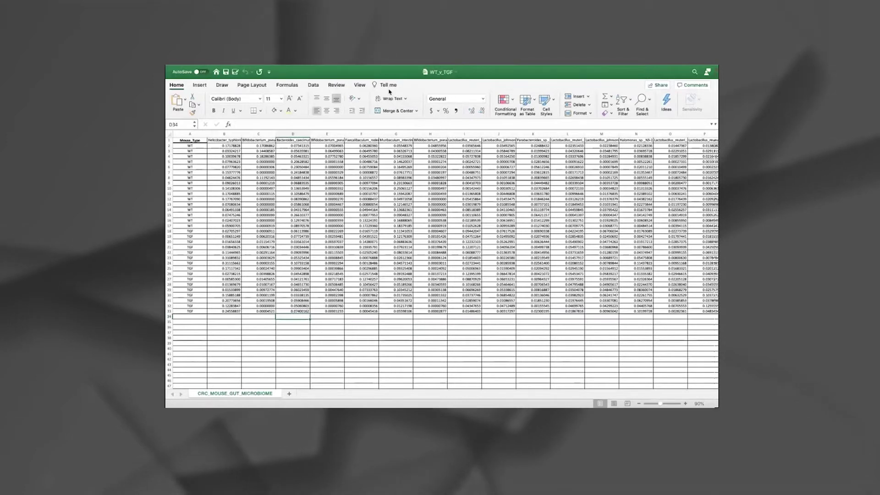
mouse_move(190, 85)
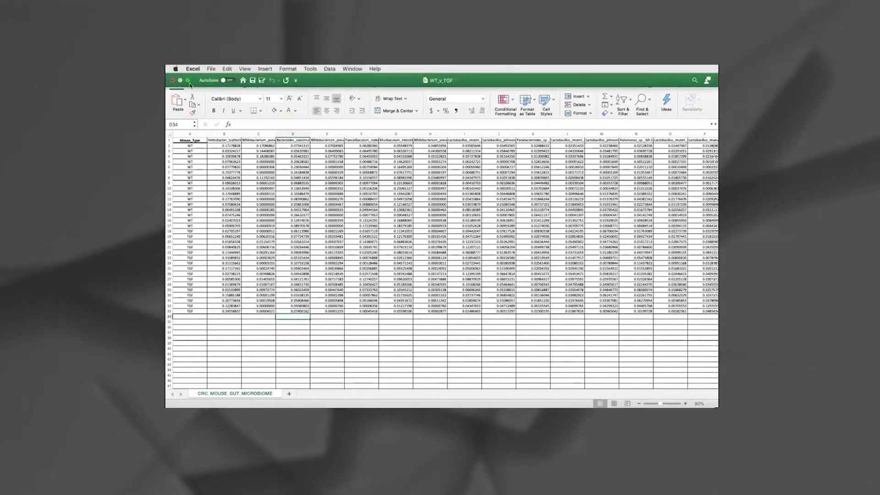
left_click(188, 80)
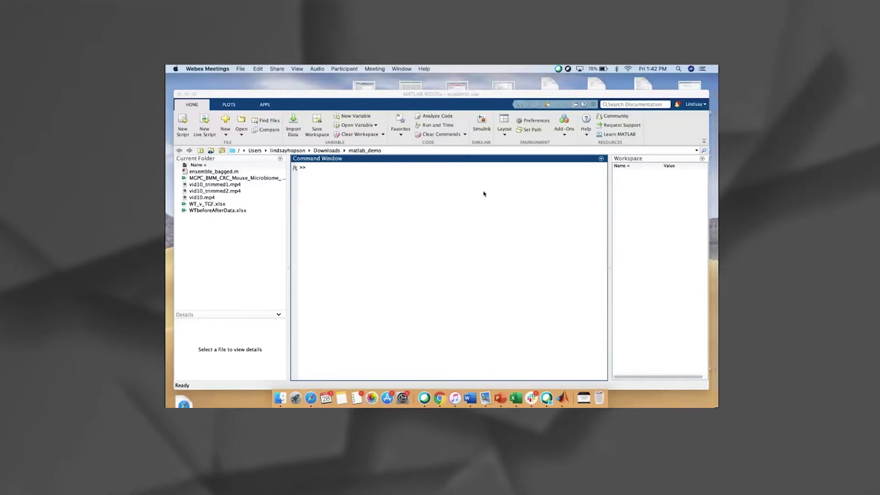
Switch to MATLAB, look over the Statistics and Machine Learning Toolbox documentation page, and close it
left_click(367, 120)
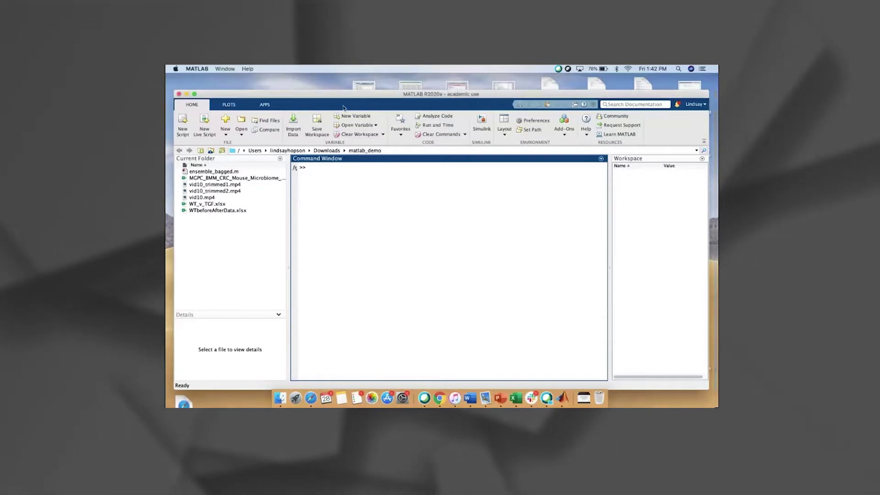
mouse_move(235, 96)
left_mouse_down()
mouse_move(232, 82)
mouse_move(239, 106)
mouse_move(250, 93)
left_mouse_up()
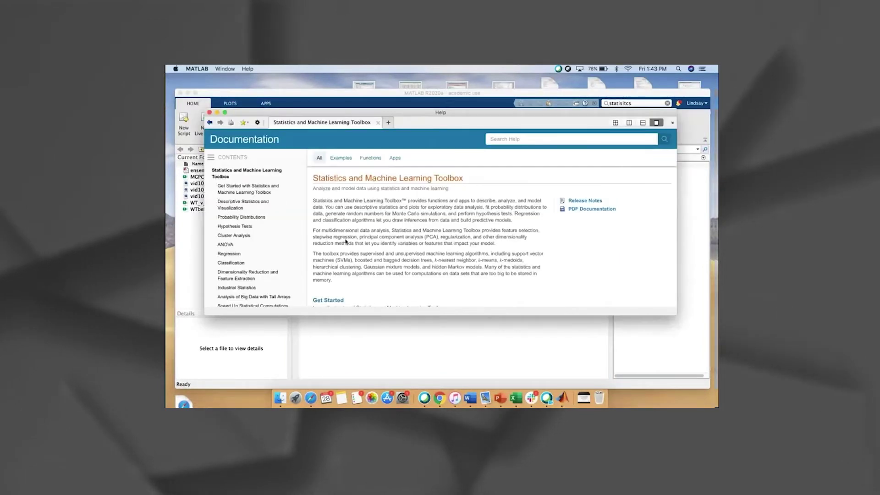
scroll(329, 229, "down", 4)
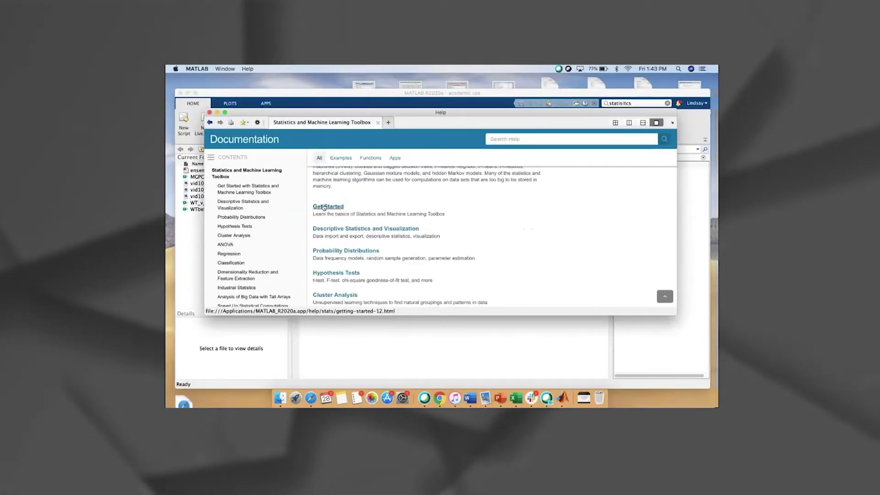
scroll(358, 244, "up", 4)
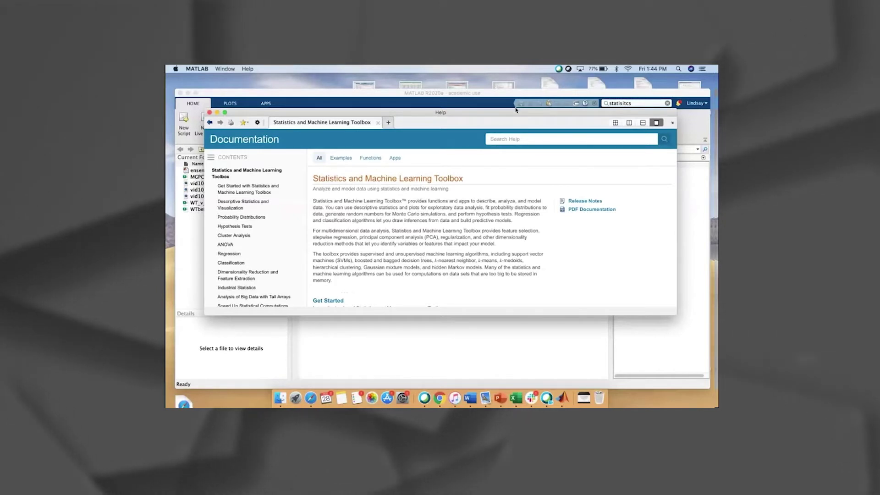
left_click(378, 123)
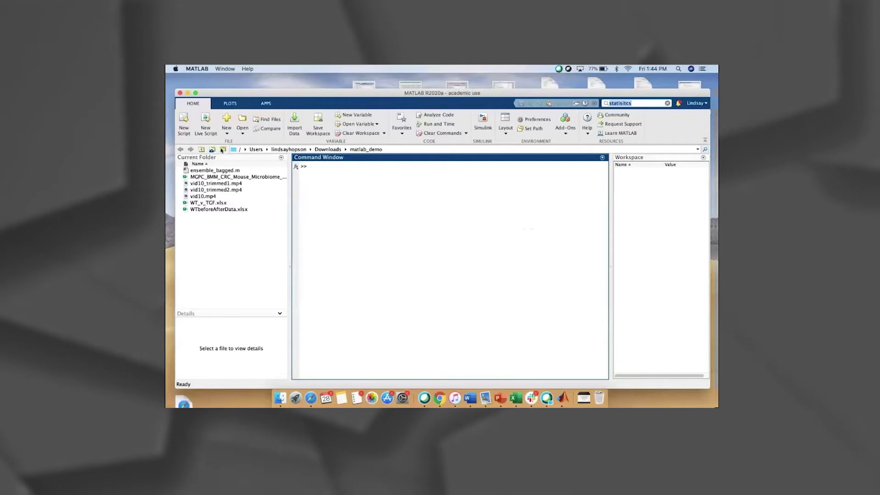
Set the current folder to matlab_demo inside Downloads
left_click(224, 150)
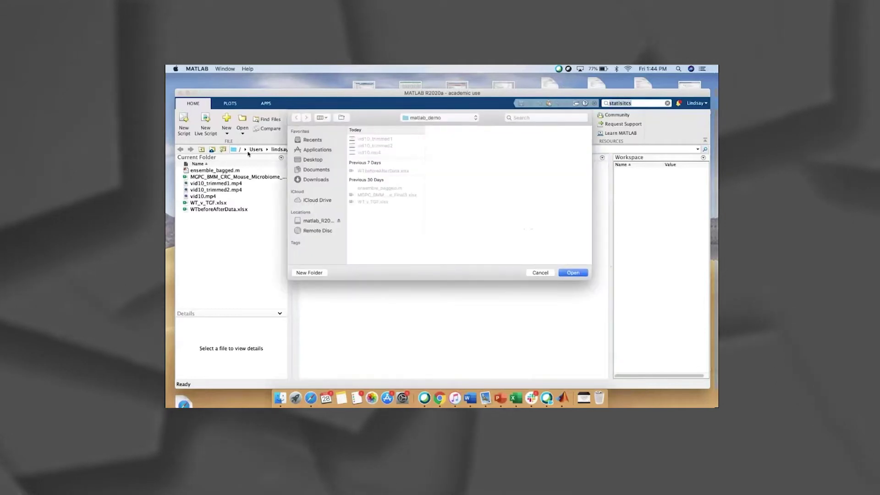
left_click(310, 180)
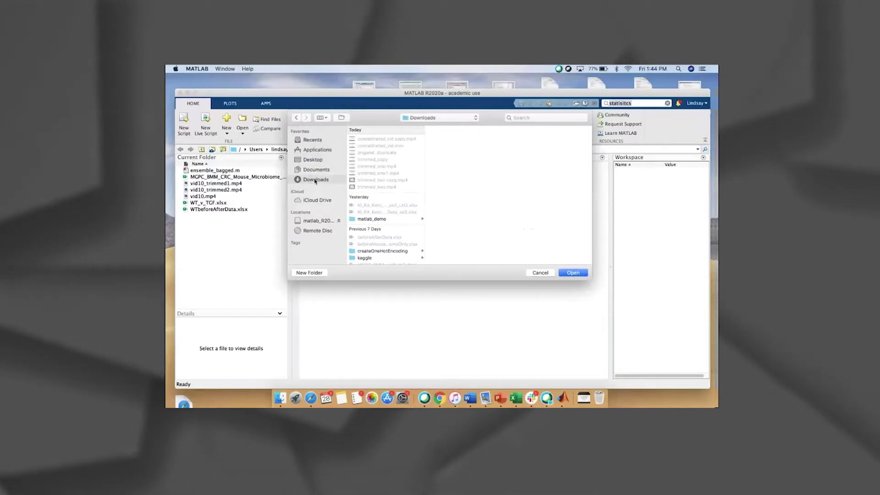
left_click(373, 219)
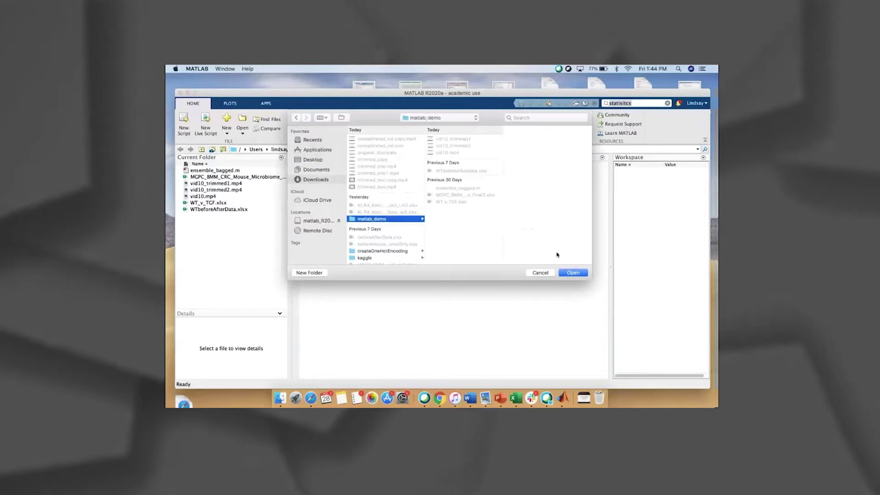
left_click(571, 273)
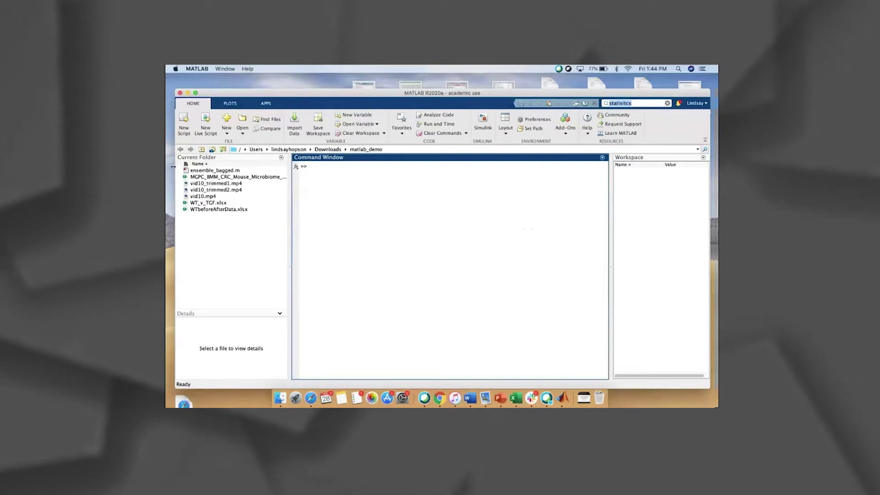
Open WT_v_TGF.xlsx from the current folder in the import tool
left_click(206, 204)
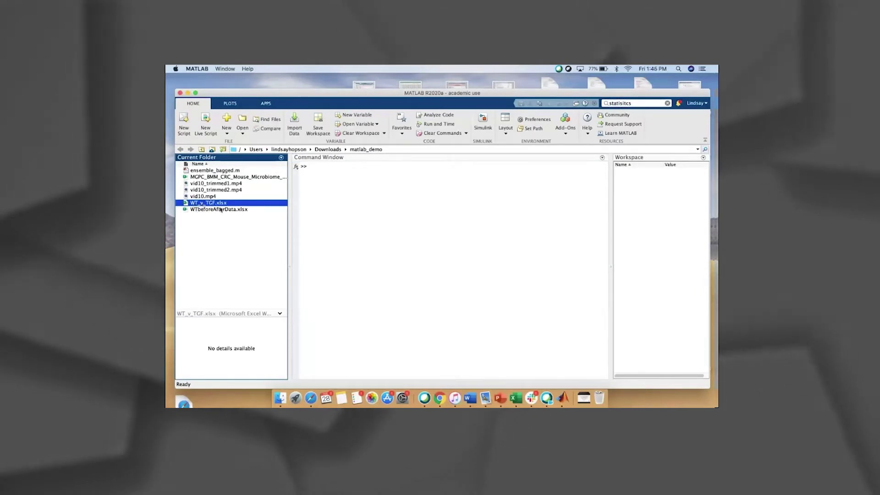
left_click_drag(211, 204, 323, 181)
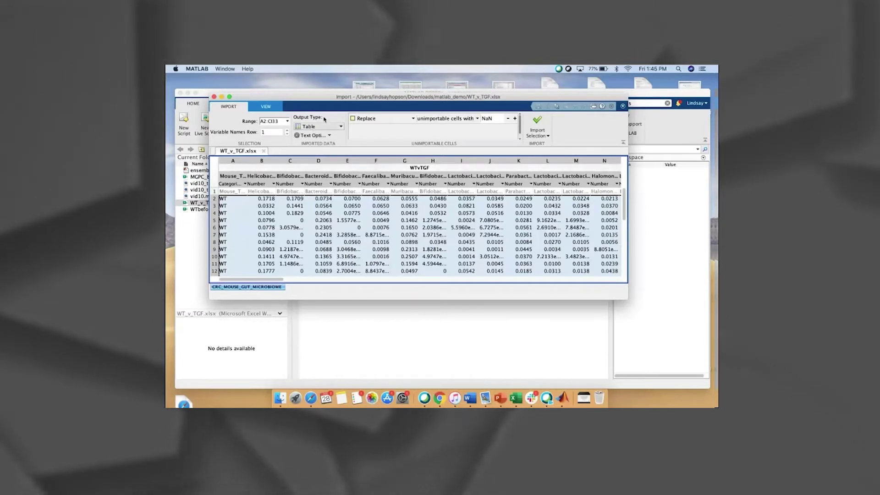
Try Column vectors as the output type for the imported data, and switch back to Table
left_click(310, 129)
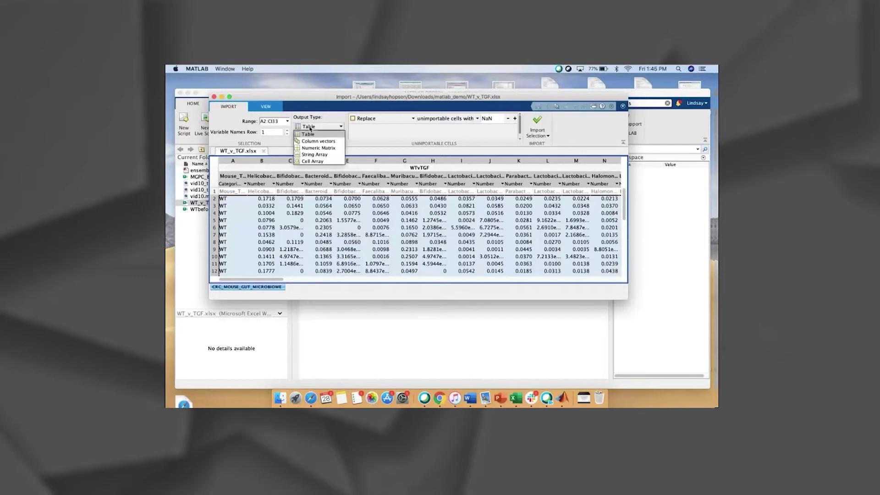
left_click(309, 139)
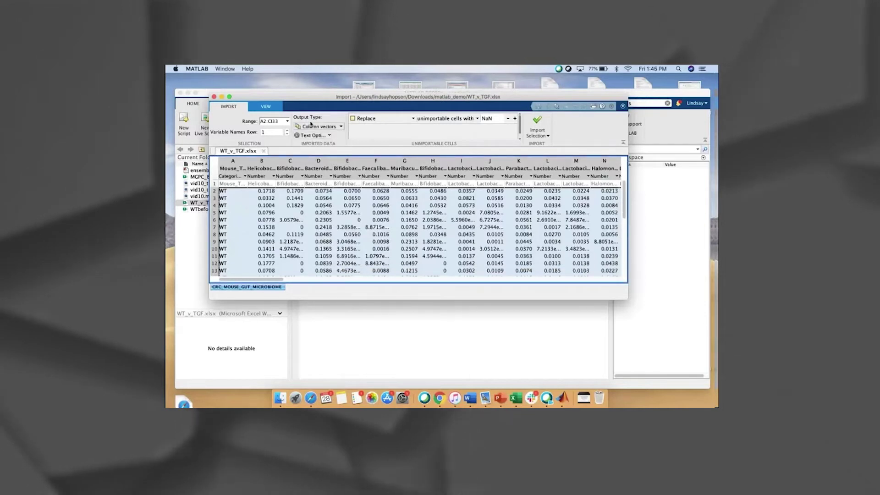
left_click(310, 124)
left_click(313, 136)
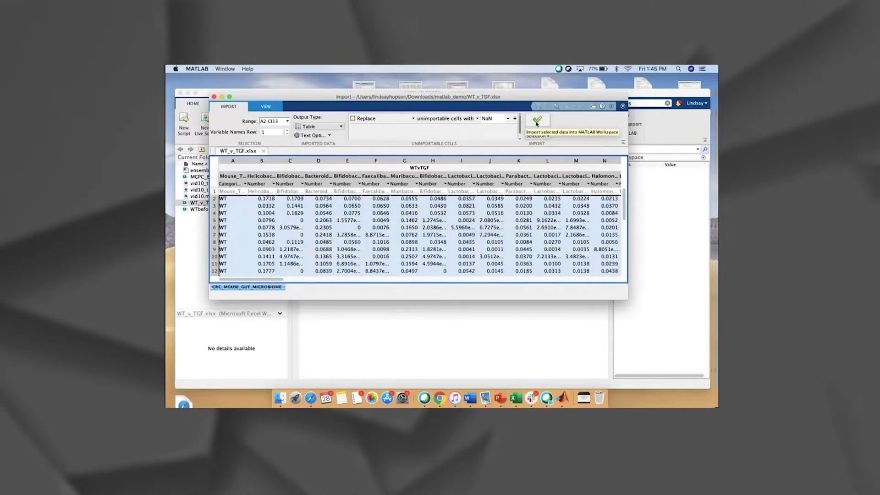
Import the selected spreadsheet data into the workspace as a table and close the import window
left_click(537, 122)
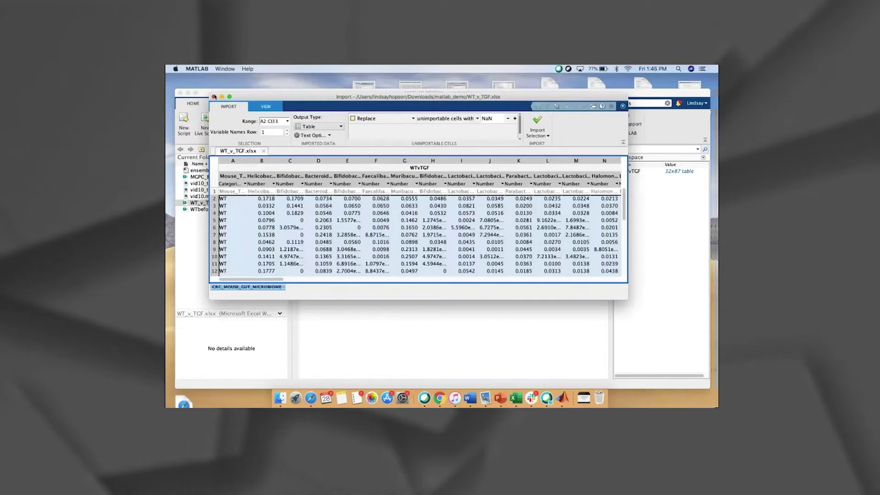
left_click(214, 96)
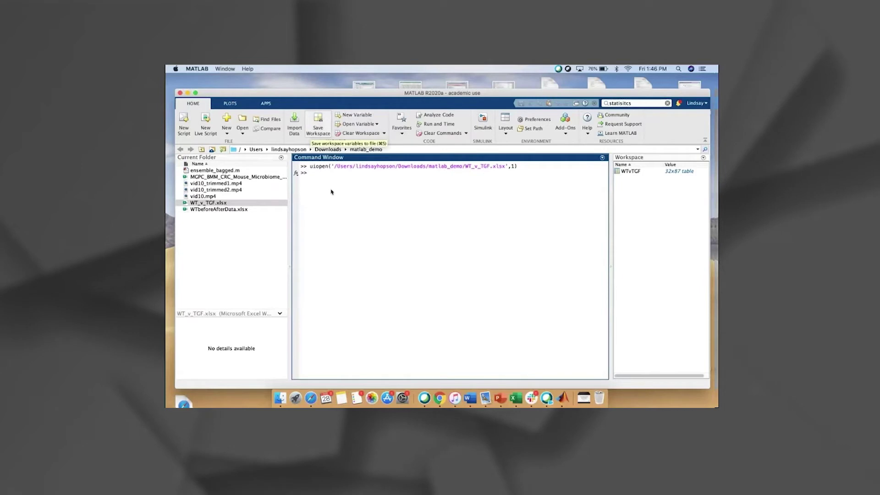
Launch the Classification Learner app, and return to the main MATLAB window to show the full gallery of available apps
left_click(265, 103)
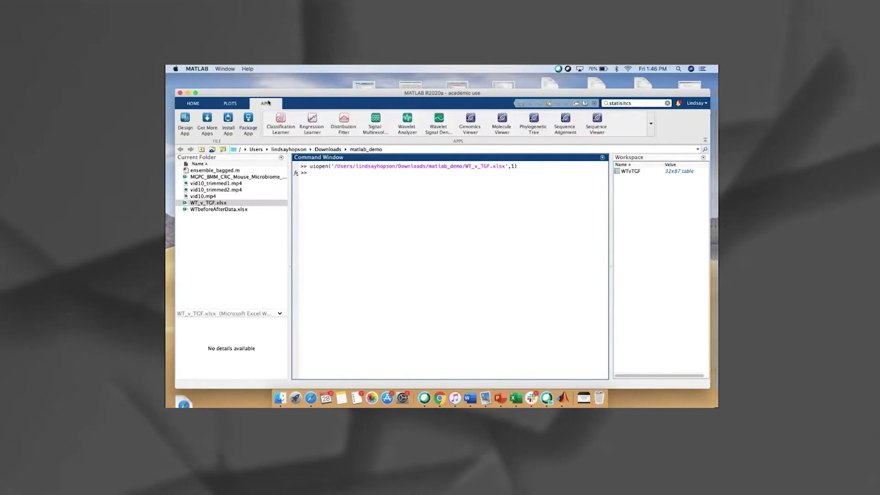
left_click(289, 132)
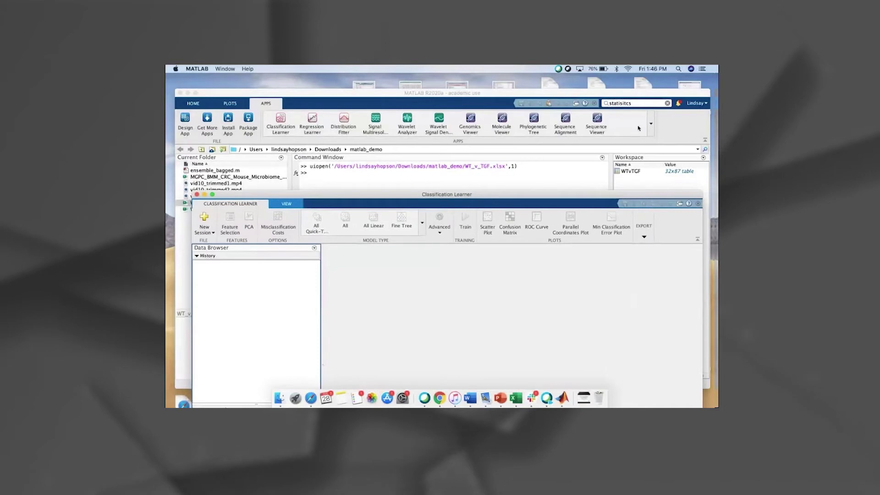
left_click(650, 126)
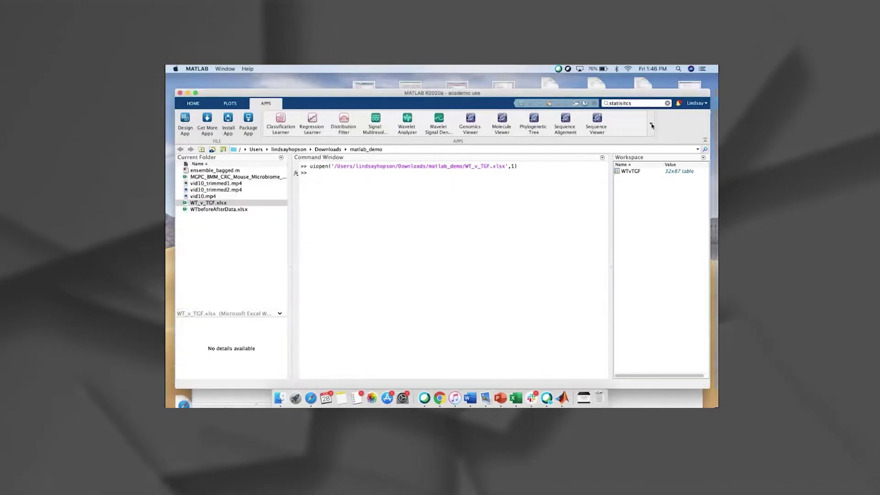
left_click(650, 126)
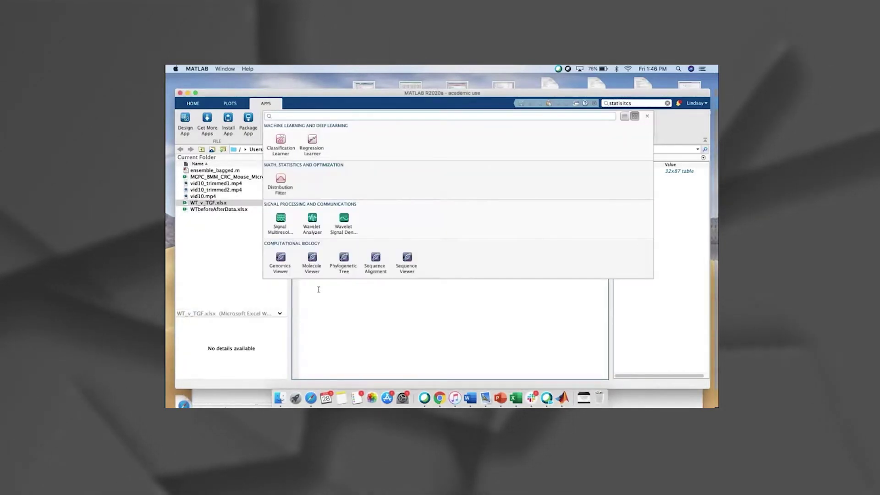
Bring the Classification Learner window to the front, reposition it higher, and begin a new session using data from the workspace
left_click(250, 257)
left_click(248, 395)
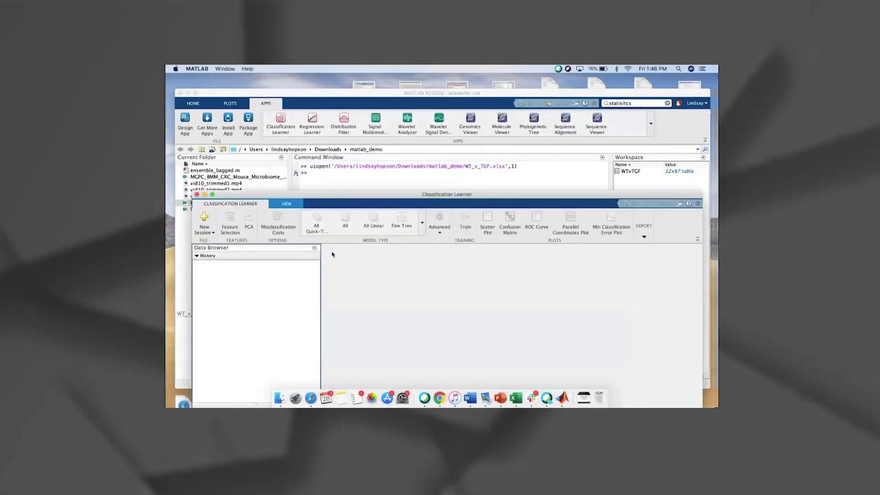
left_click_drag(359, 197, 355, 120)
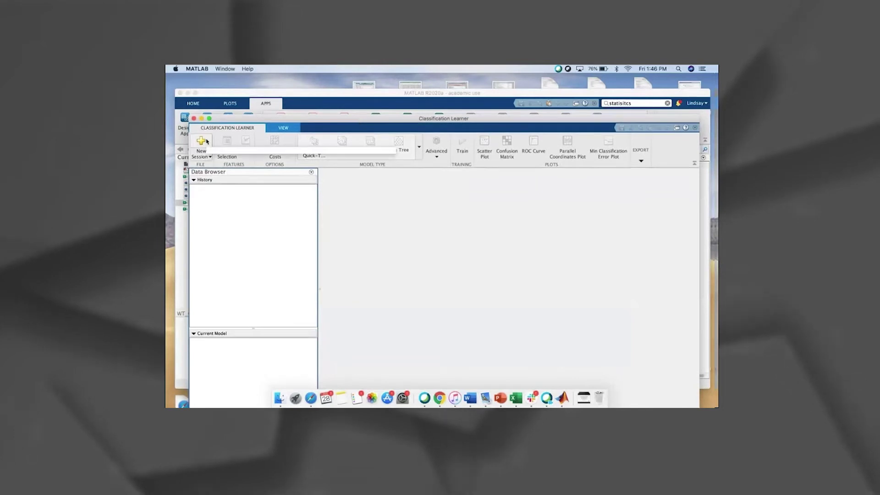
left_click(204, 158)
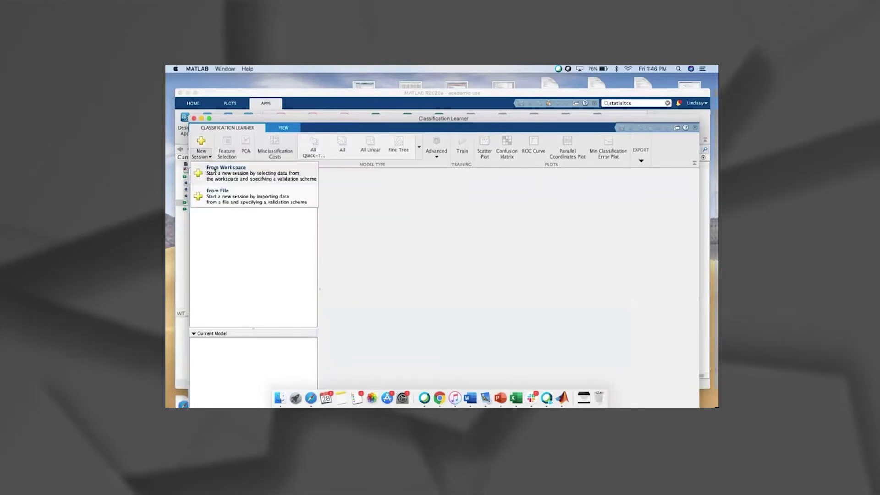
left_click(233, 175)
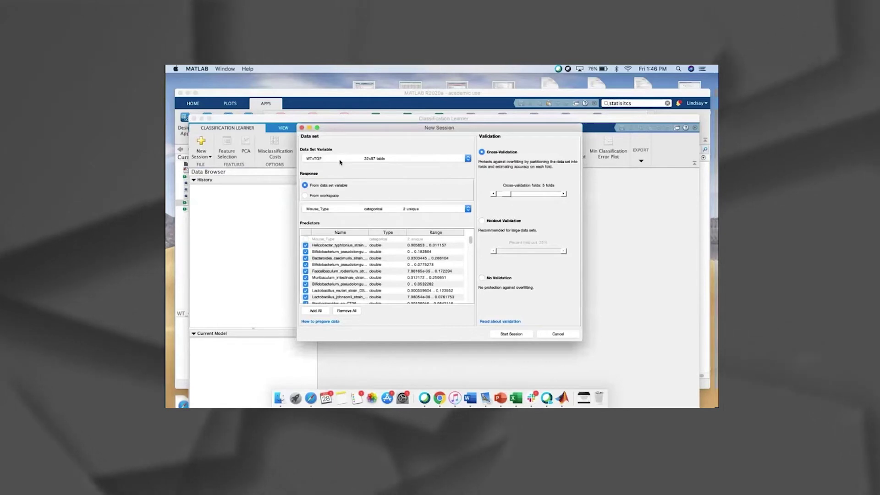
Choose WTvTGF as the data set variable and Mouse_Type as the response for the new session
left_click(340, 161)
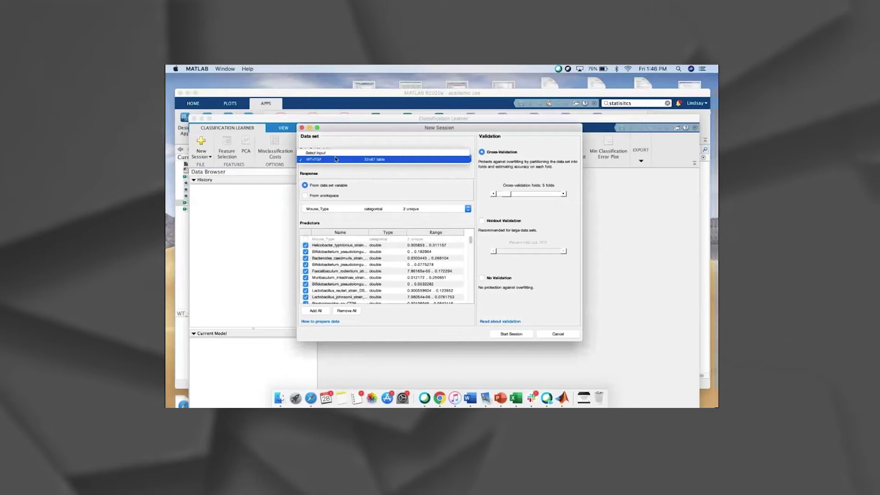
left_click(332, 160)
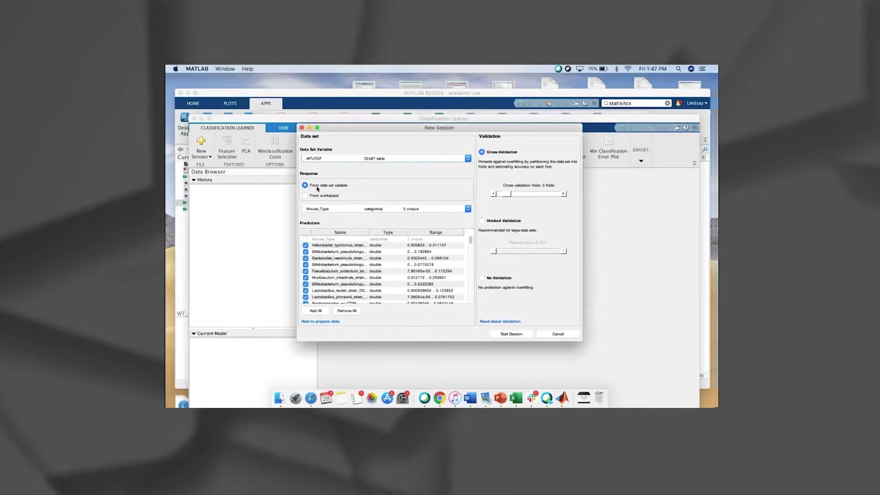
left_click(336, 209)
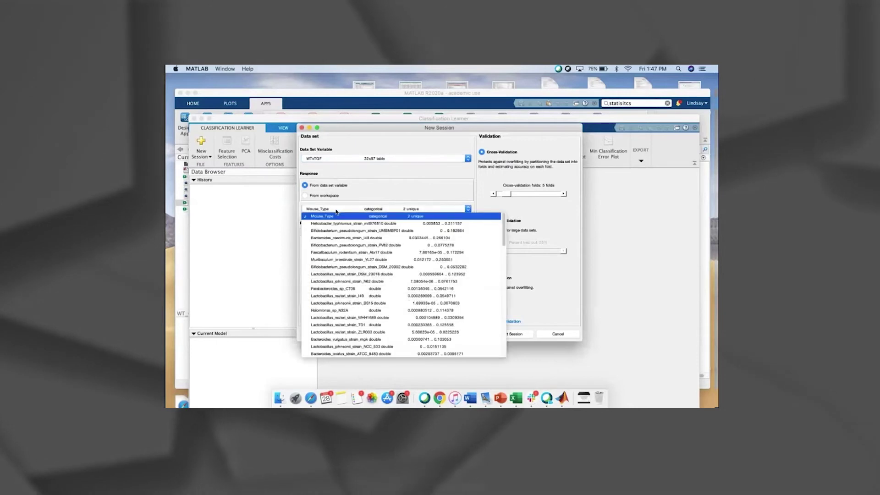
left_click(339, 215)
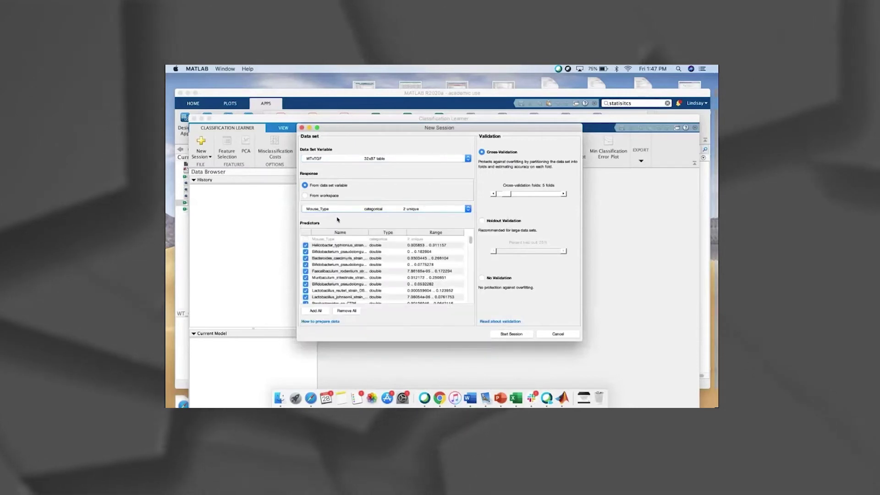
Review the predictor list, start the session with 5-fold cross-validation, and expand Classification Learner to full screen
scroll(344, 260, "down", 5)
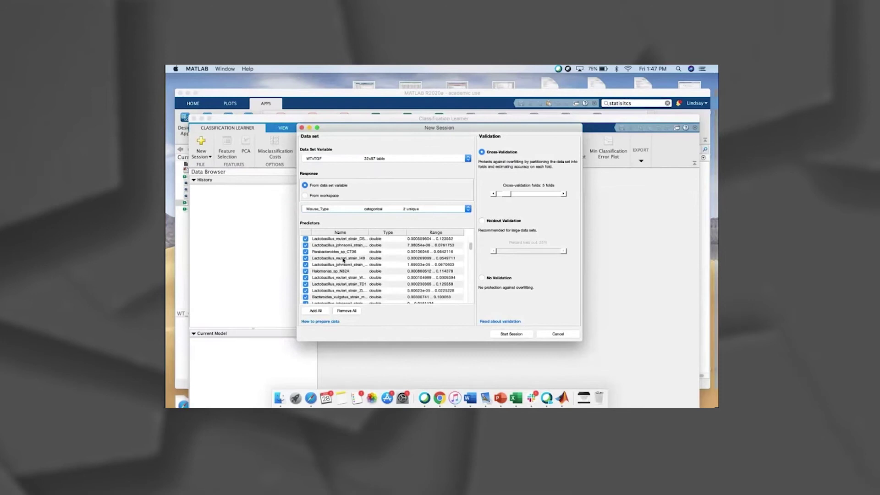
scroll(344, 260, "down", 3)
scroll(343, 260, "up", 10)
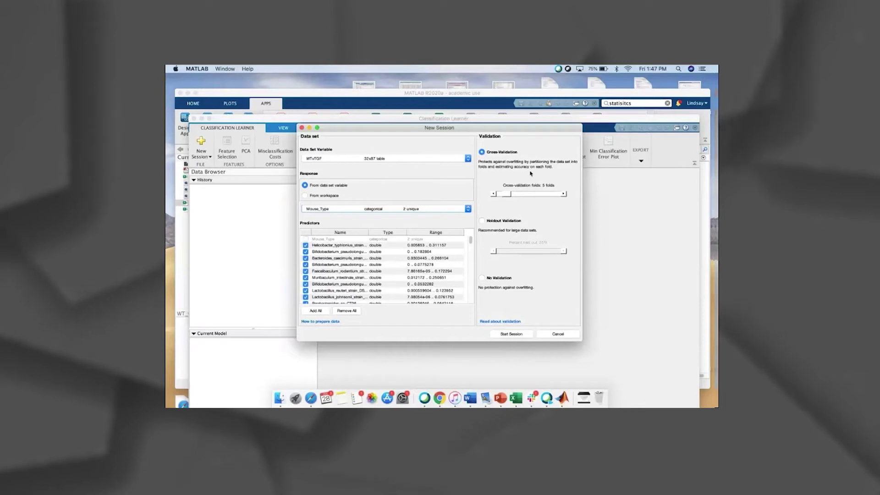
left_click(511, 334)
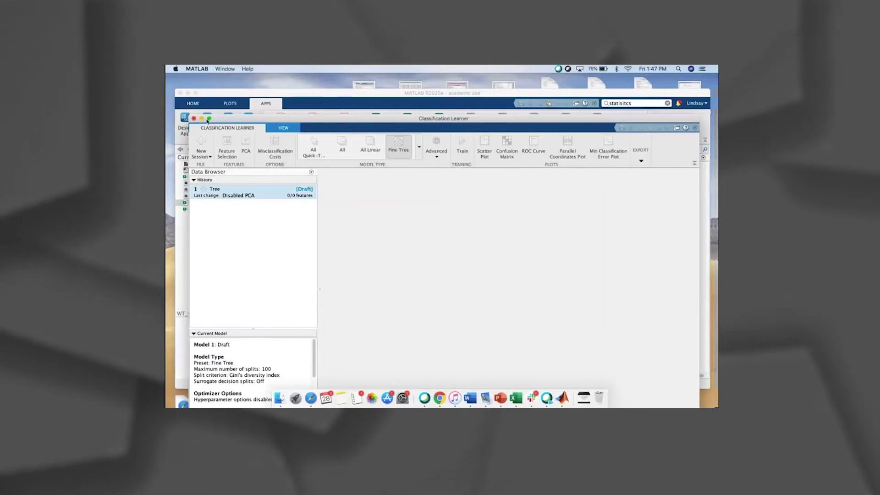
left_click(209, 119)
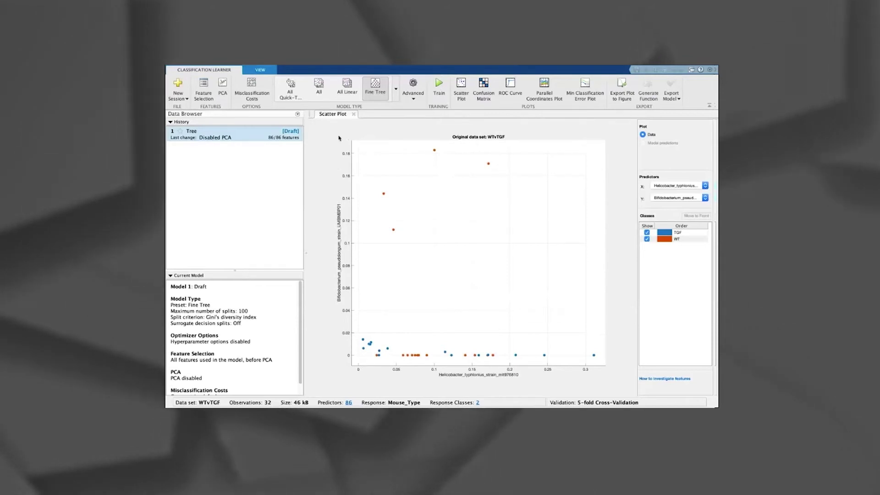
Select the All model preset and train every classifier type on the mouse data
left_click(396, 90)
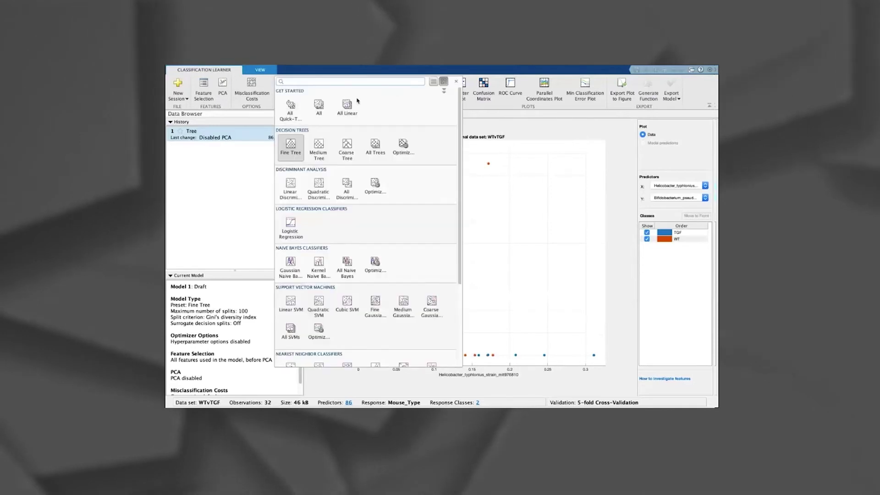
left_click(317, 110)
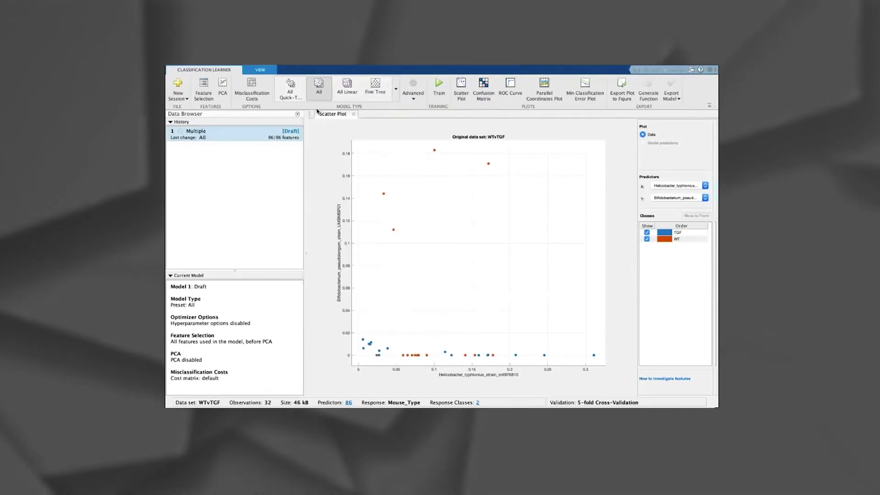
left_click(440, 90)
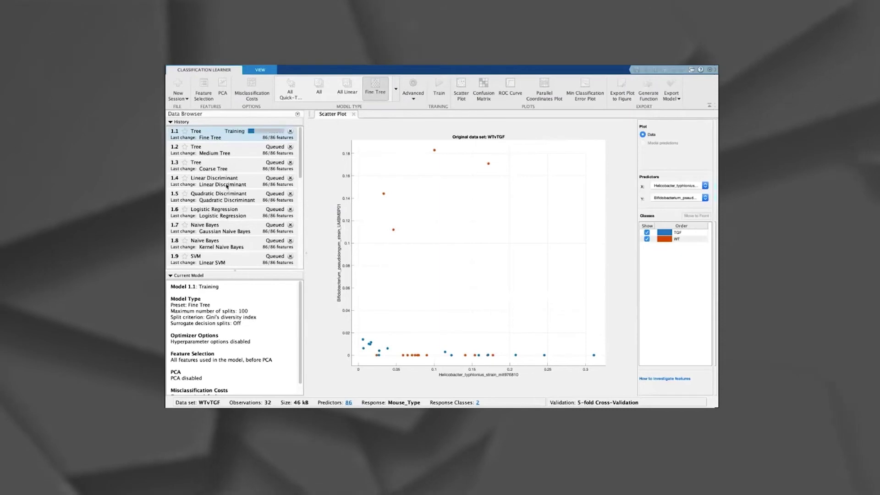
Examine the model history to compare the accuracy of the tree, discriminant, Naive Bayes, SVM and KNN classifiers
scroll(226, 217, "down", 5)
scroll(227, 187, "up", 5)
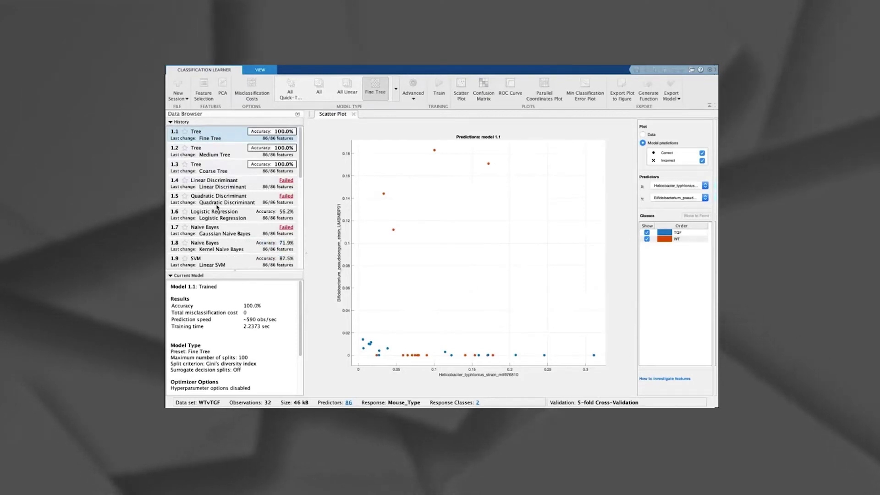
scroll(217, 207, "down", 3)
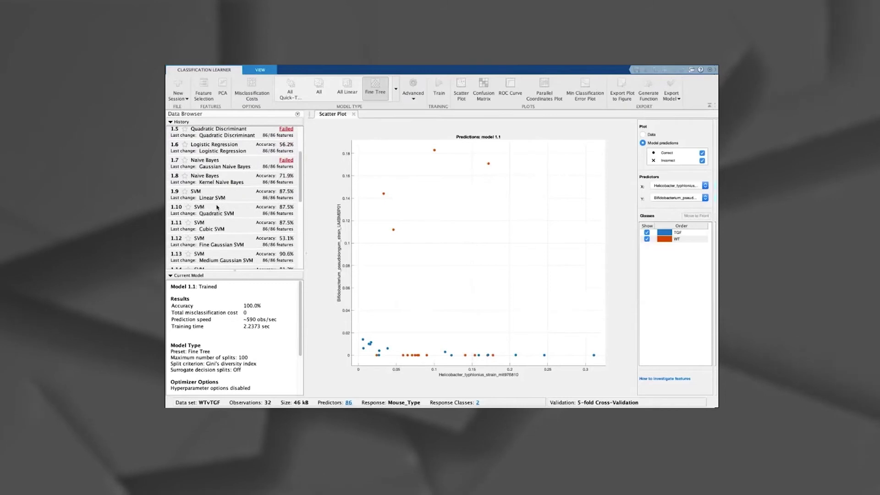
scroll(217, 207, "down", 5)
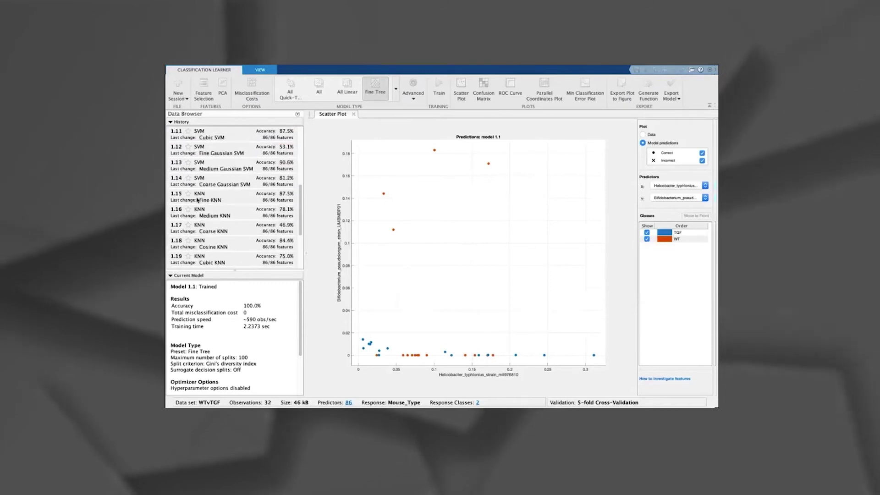
scroll(217, 198, "up", 2)
scroll(218, 198, "up", 2)
scroll(217, 198, "down", 4)
scroll(218, 198, "up", 8)
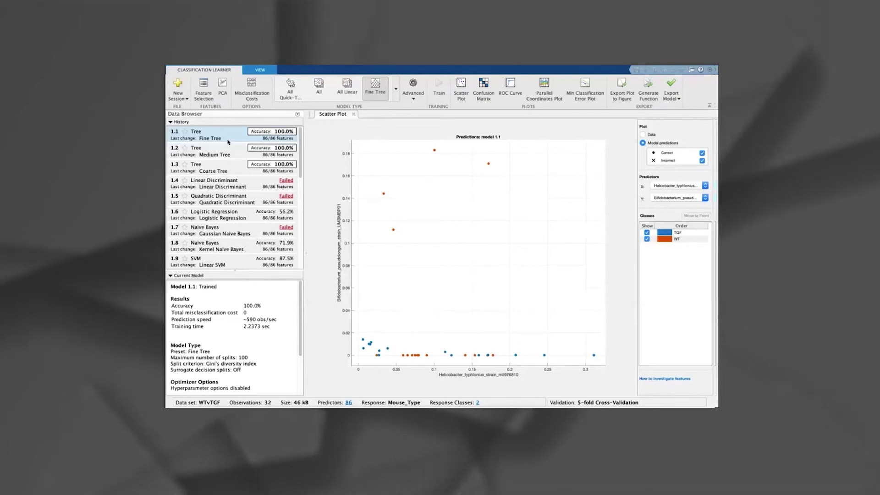
scroll(229, 162, "down", 10)
scroll(243, 197, "up", 10)
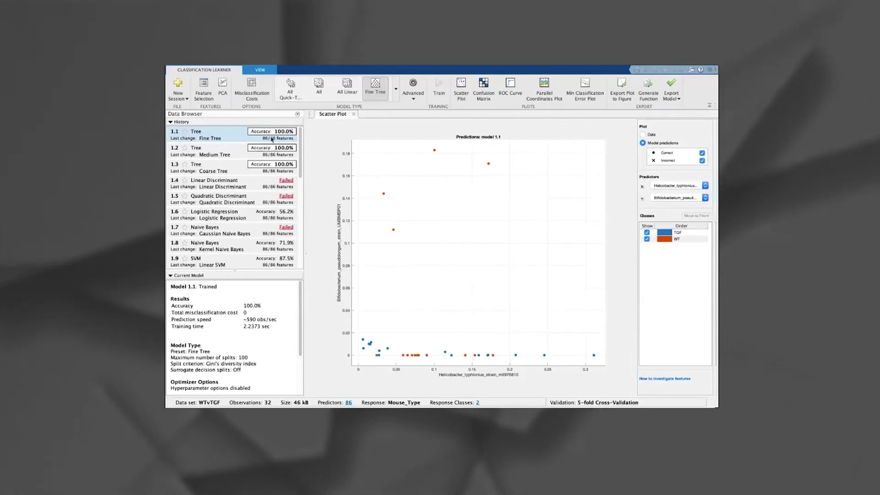
scroll(266, 184, "down", 5)
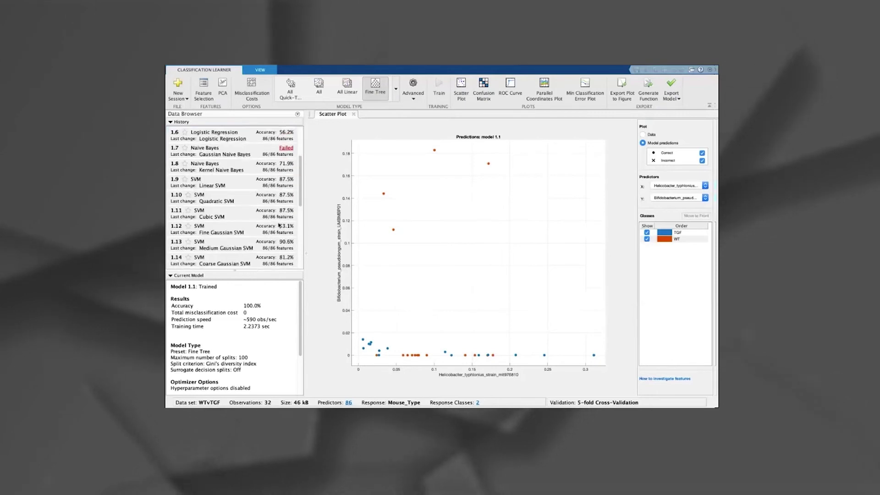
scroll(278, 225, "down", 1)
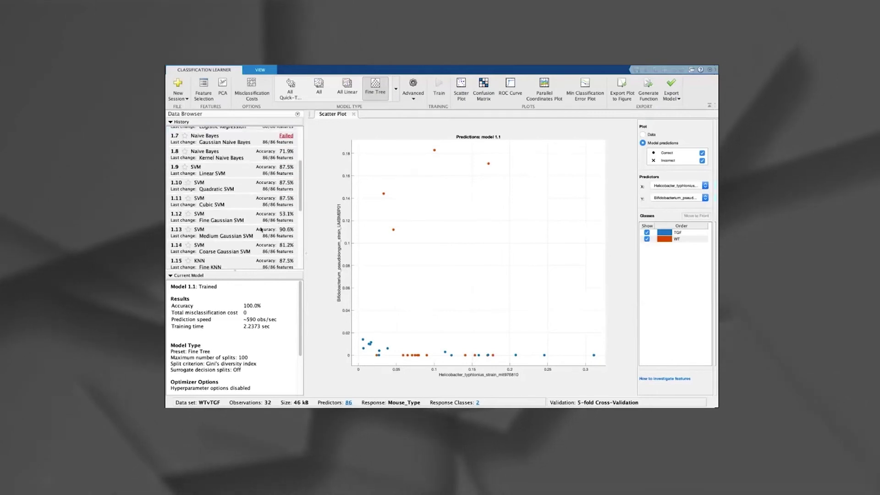
scroll(256, 230, "up", 6)
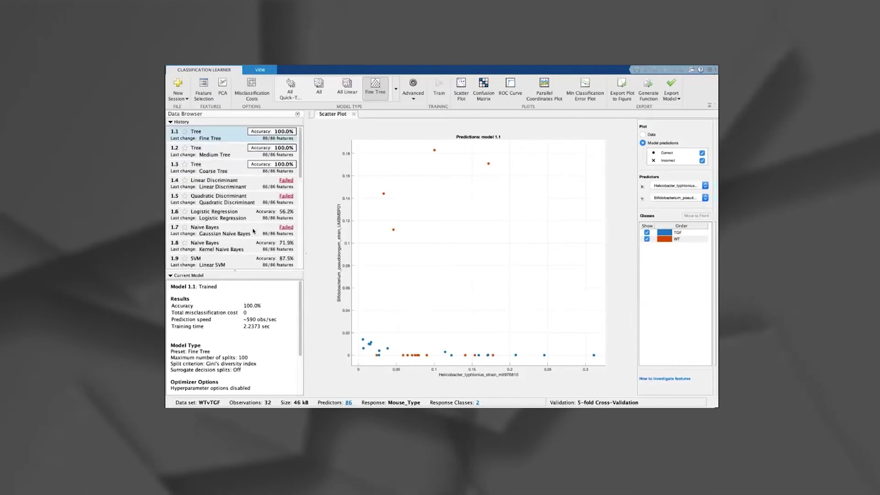
Show the confusion matrix and the ROC curve for the Fine Tree model 1.1
left_click(491, 99)
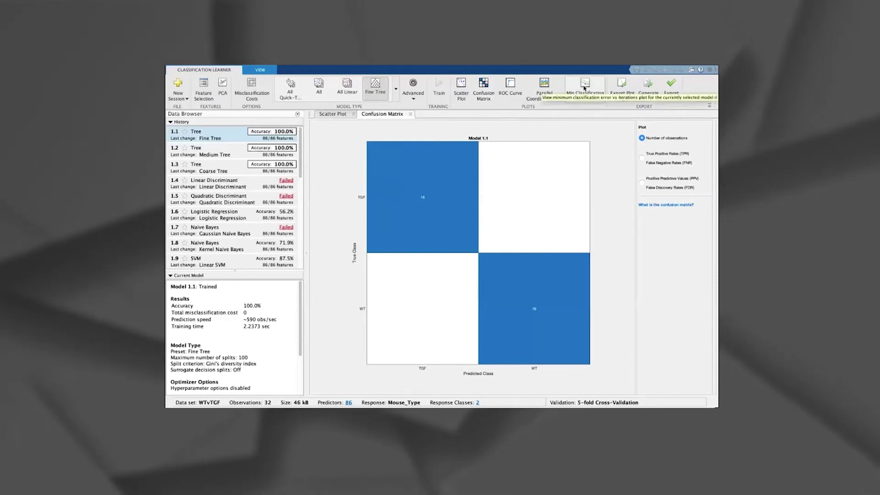
left_click(510, 87)
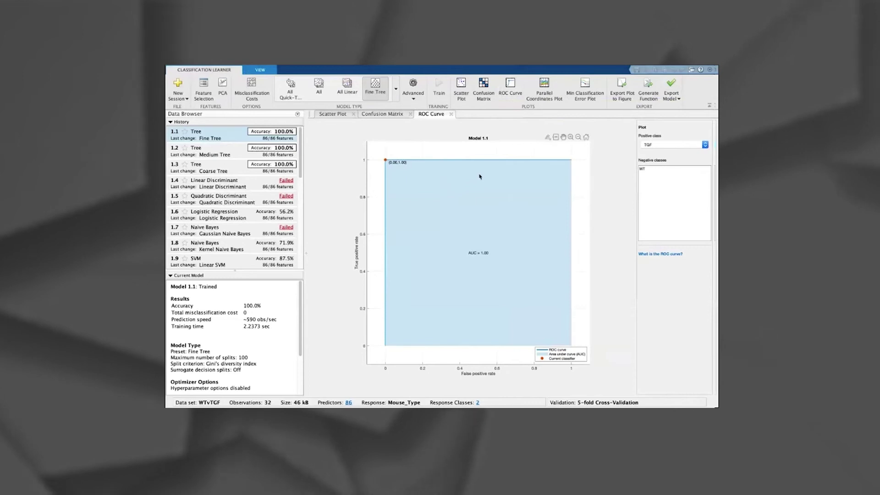
mouse_move(480, 177)
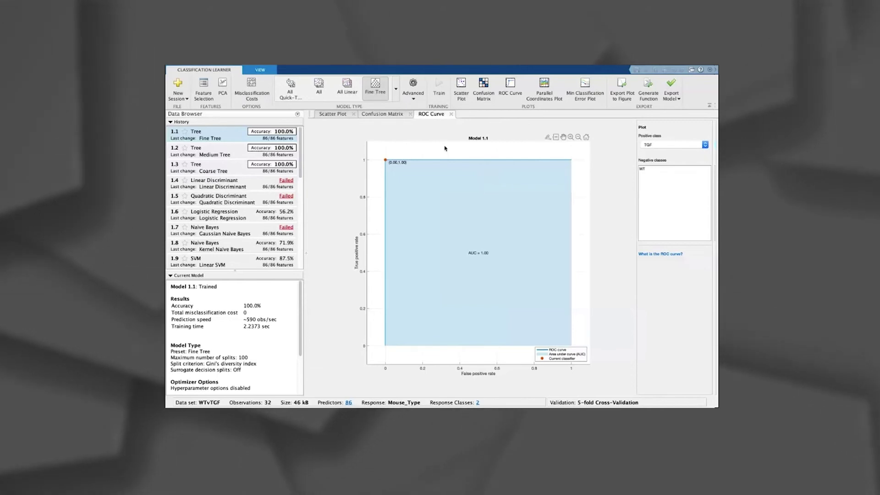
Take Classification Learner out of full screen and return to the main MATLAB window, expanded to full screen
mouse_move(300, 67)
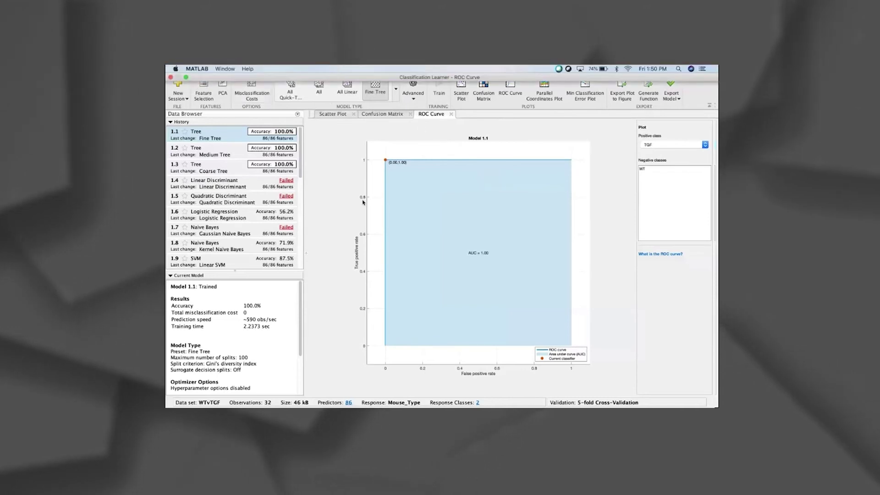
mouse_move(188, 73)
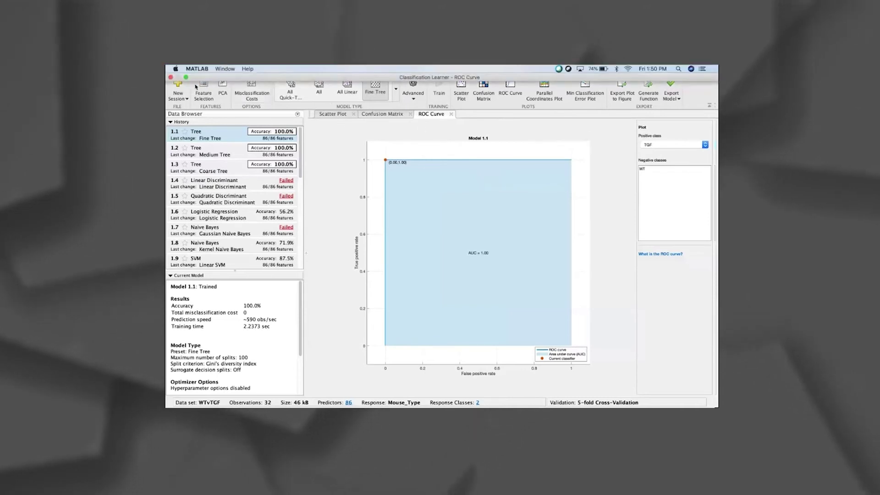
left_click(186, 78)
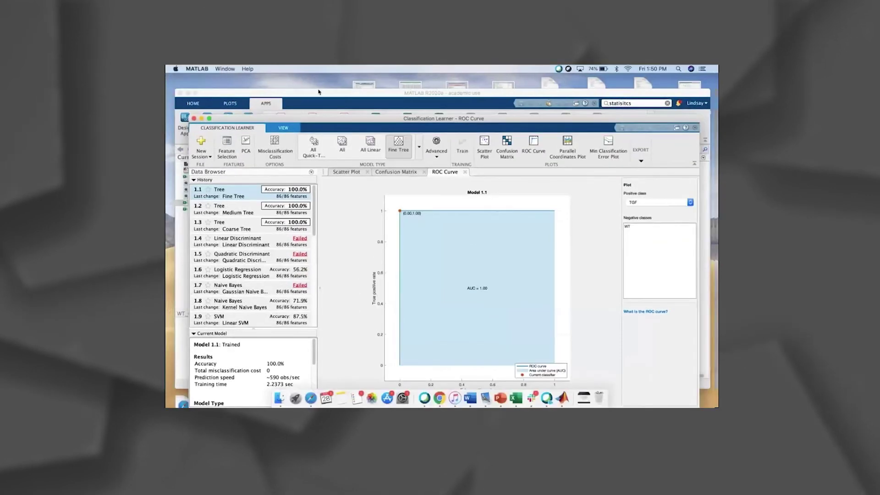
left_click(319, 92)
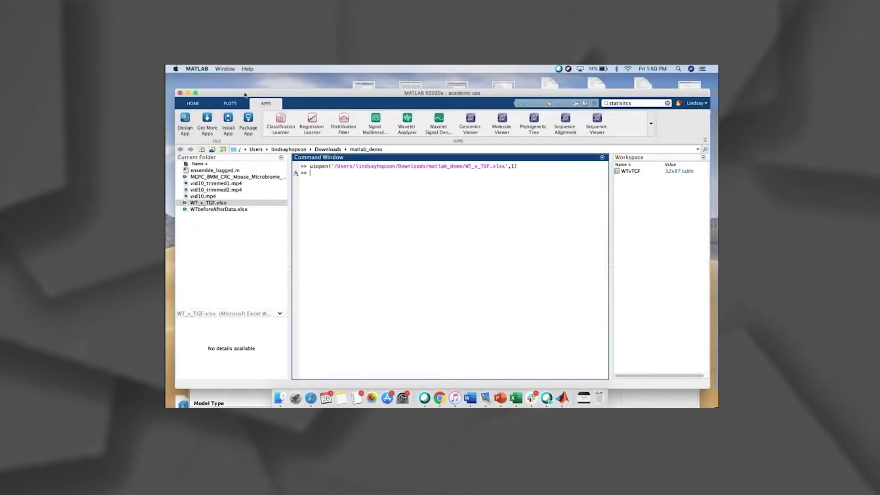
left_click(194, 94)
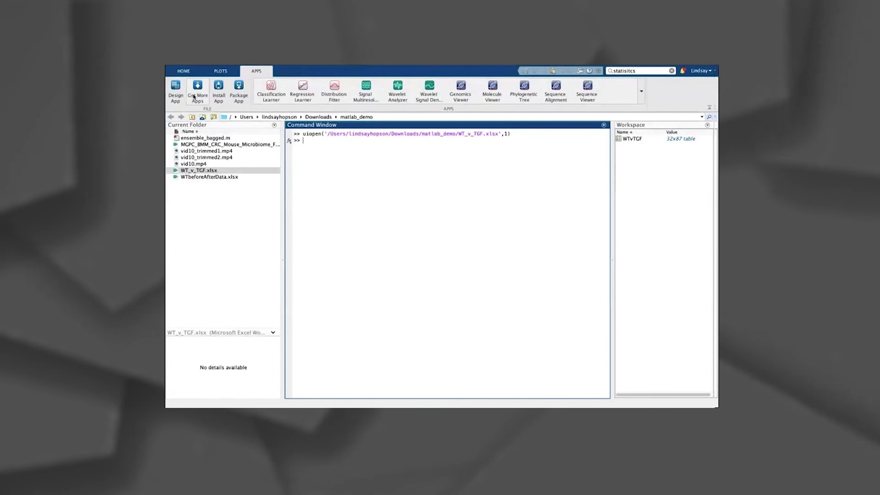
Open the ensemble_bagged.m script and run it to plot the five most important predictors of mouse type
double_click(214, 139)
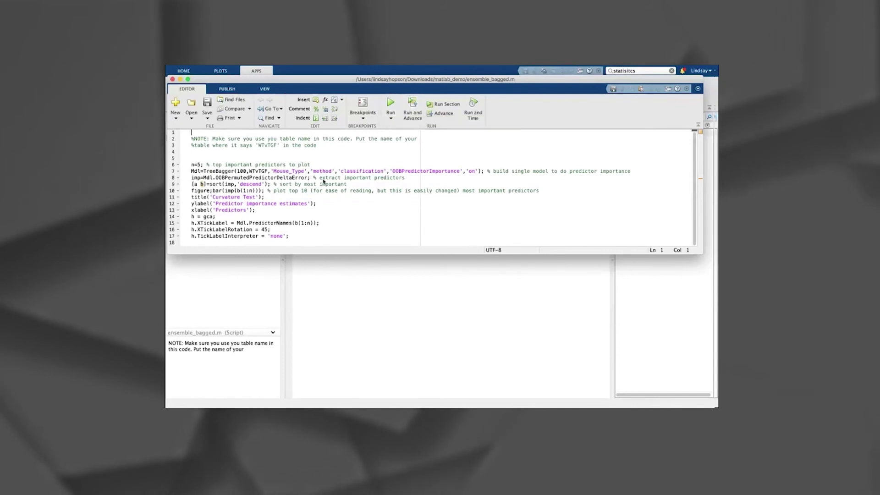
left_click(390, 103)
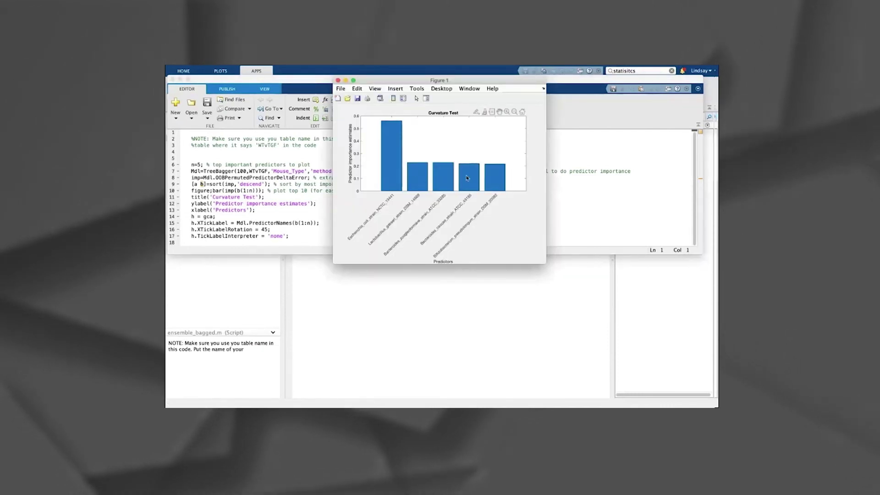
mouse_move(466, 176)
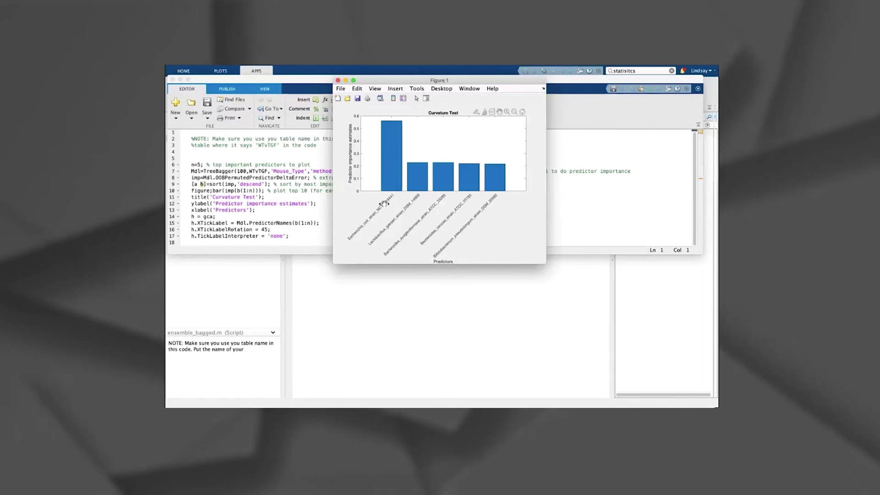
mouse_move(388, 189)
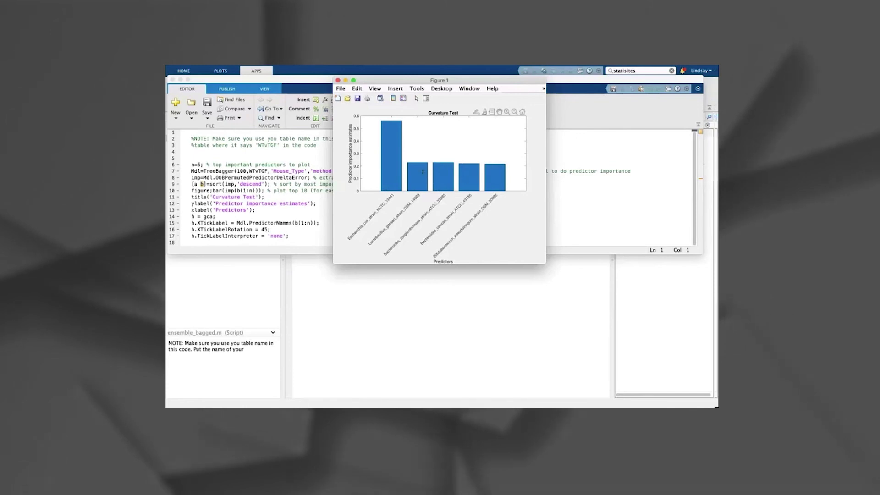
Set n to 10 and the plot title to 'Important Predictors' in ensemble_bagged.m, and rerun the script
left_click(200, 165)
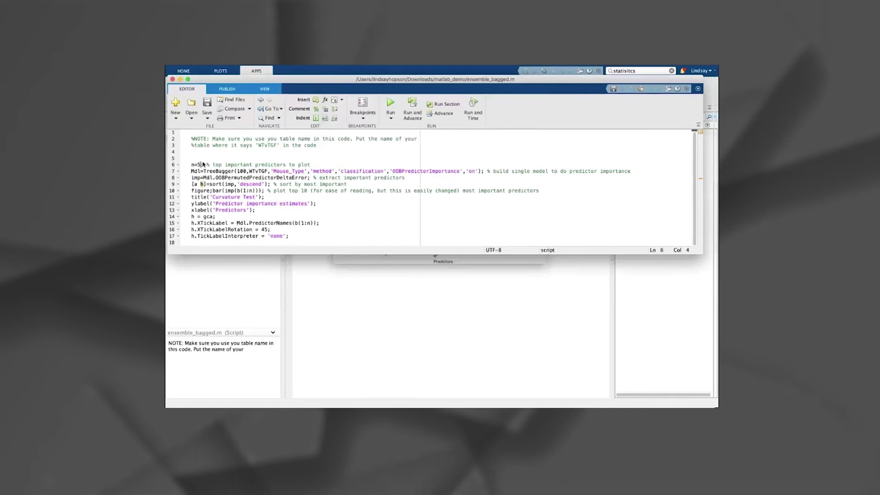
type("10")
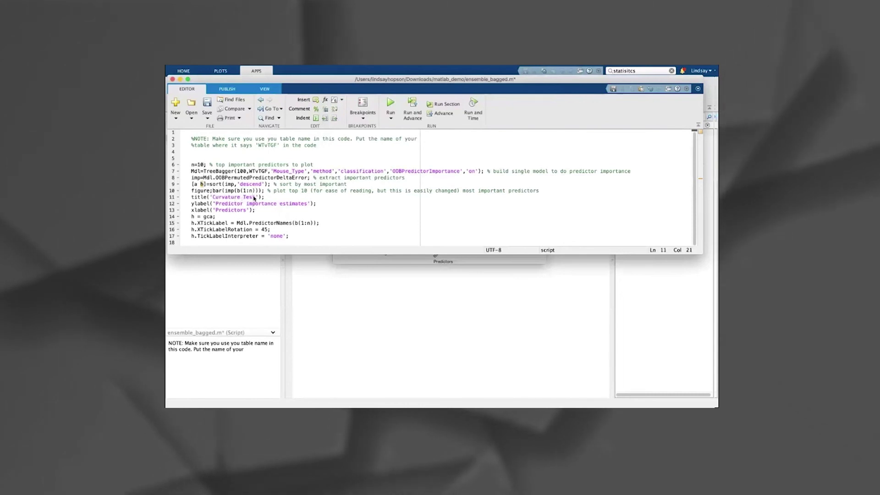
left_click_drag(255, 199, 213, 198)
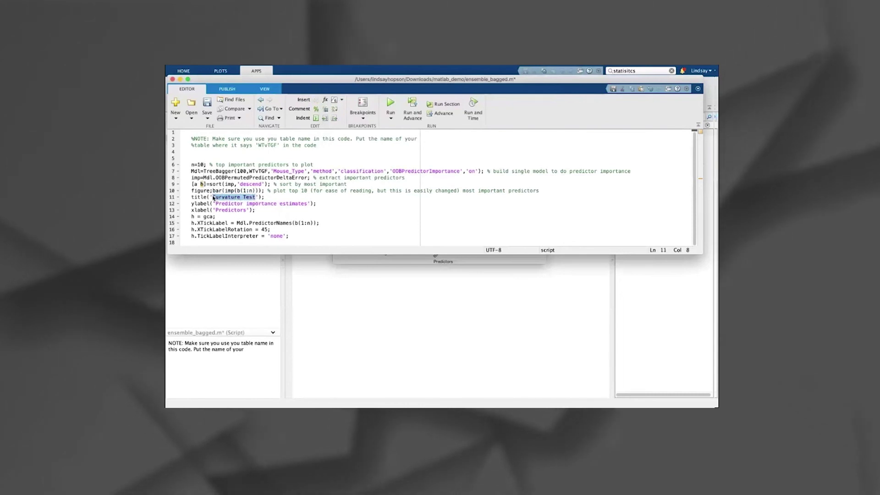
type("In")
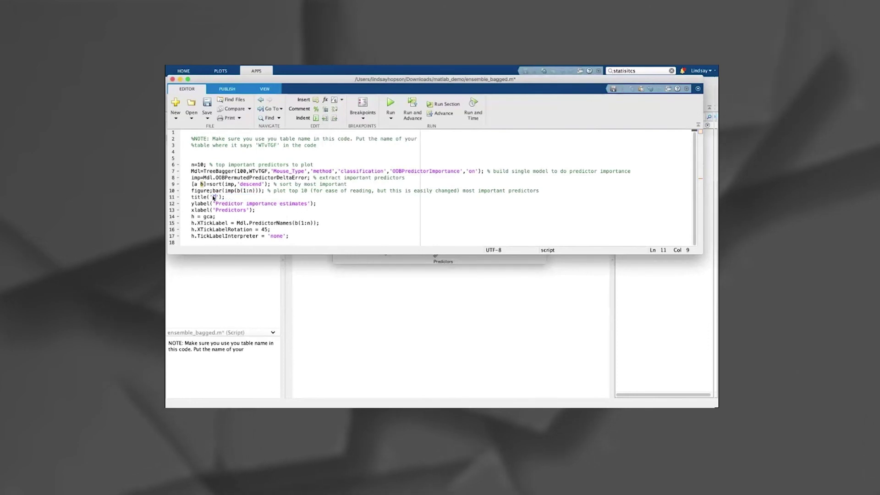
type("portant Pred")
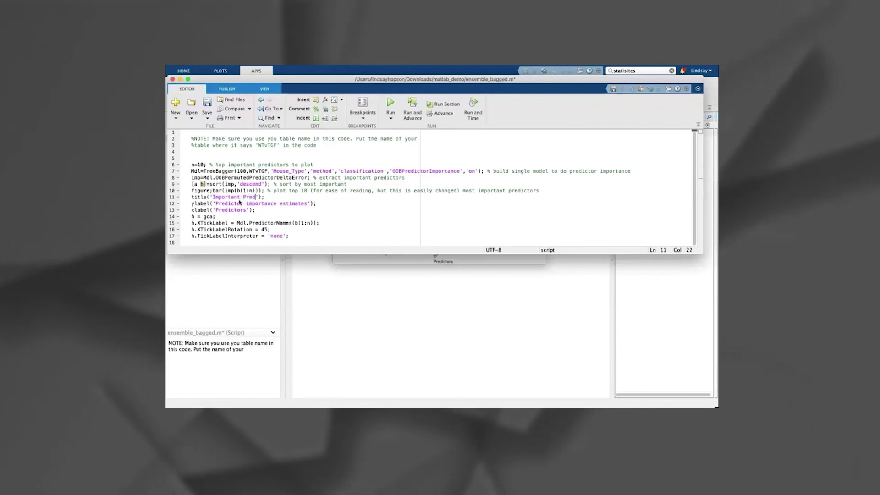
type("ictors")
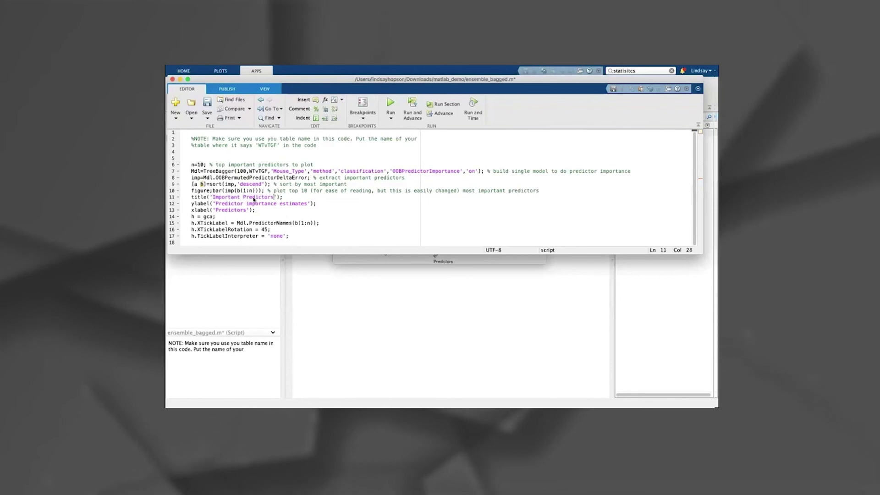
left_click(385, 108)
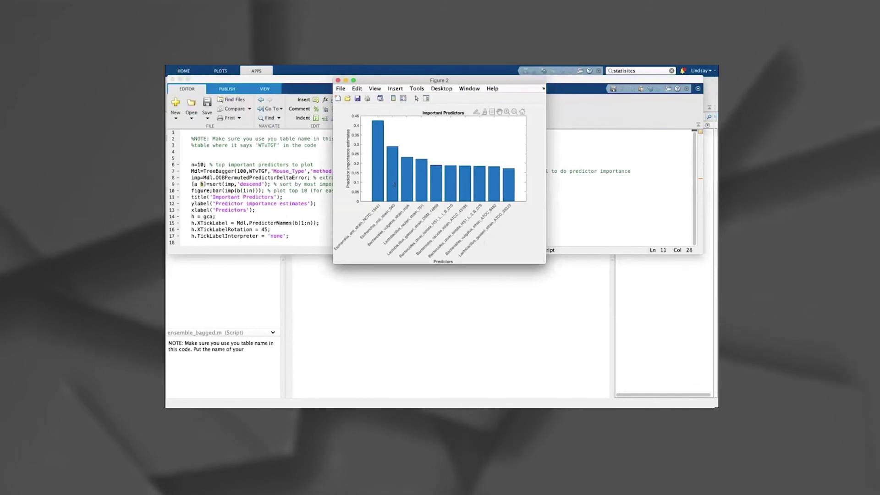
Close the script editor and the predictor importance figures to return to the Command Window
left_click(393, 288)
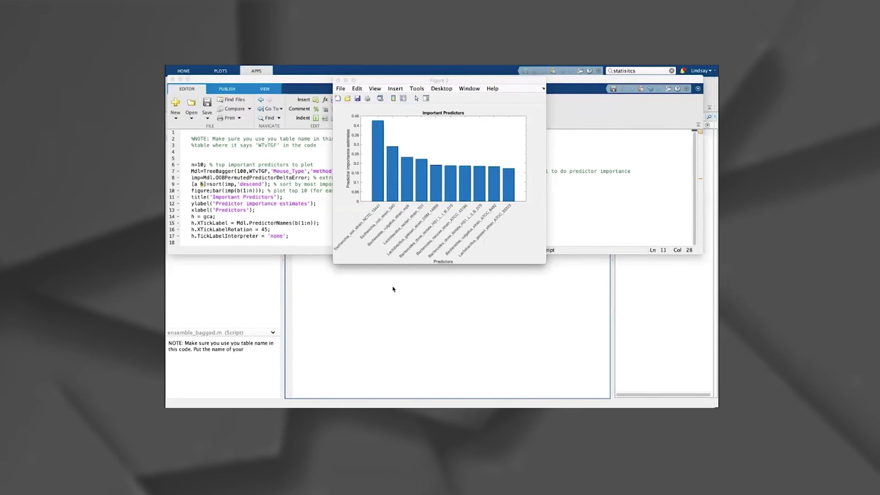
left_click(245, 293)
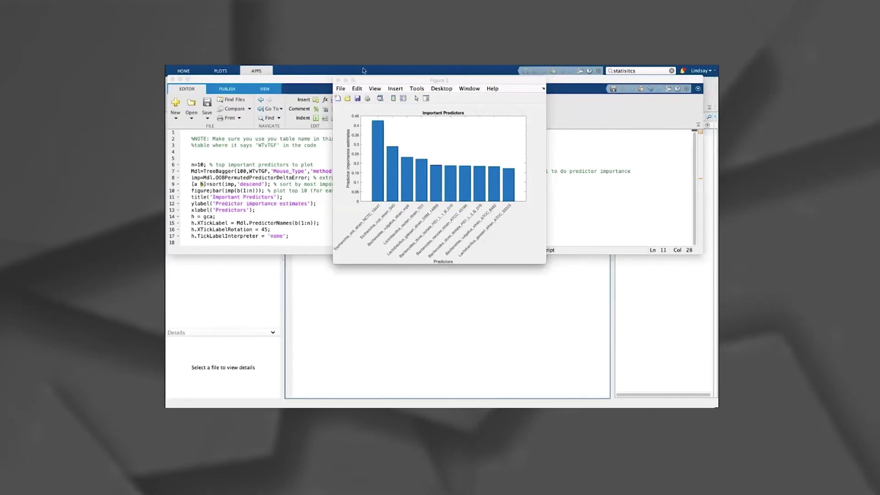
left_click(187, 85)
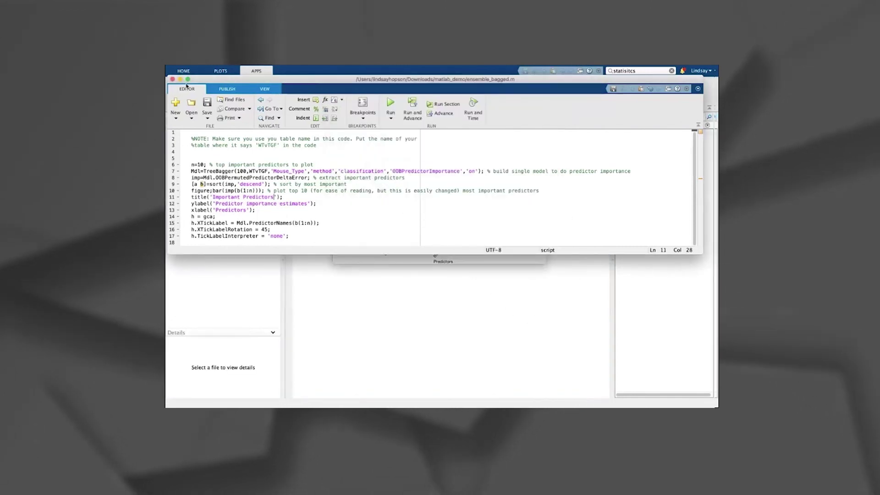
left_click(173, 79)
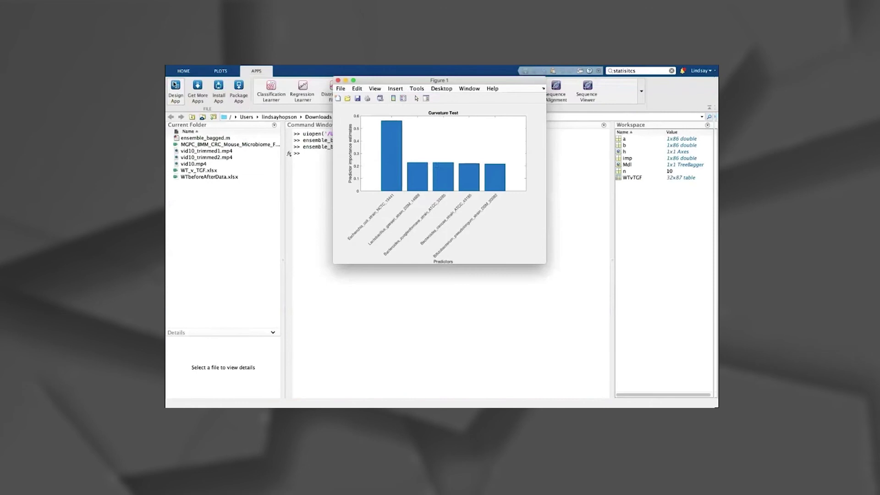
left_click(338, 81)
Run the ensemble_bagged script from the Command Window
type("e")
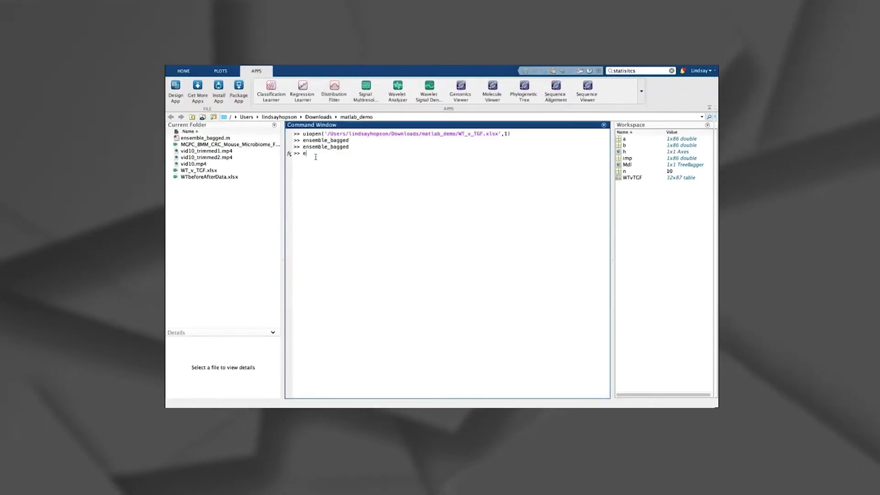
type("nsen")
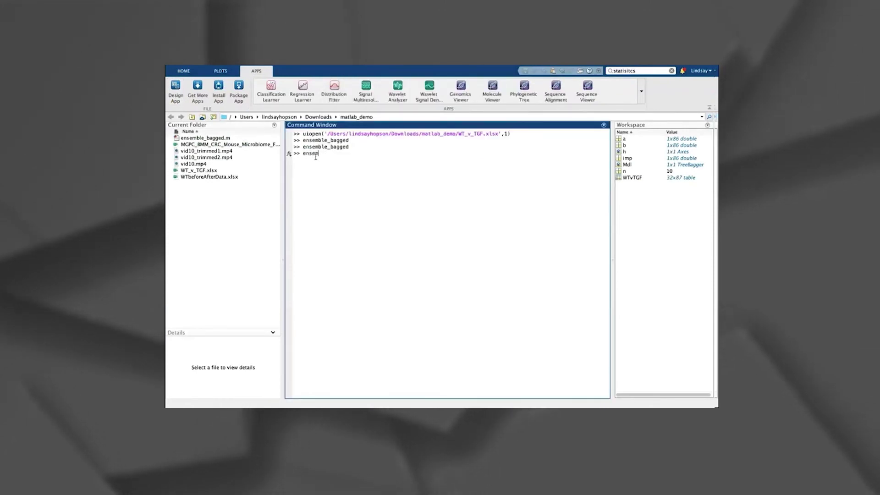
type("ble_ba")
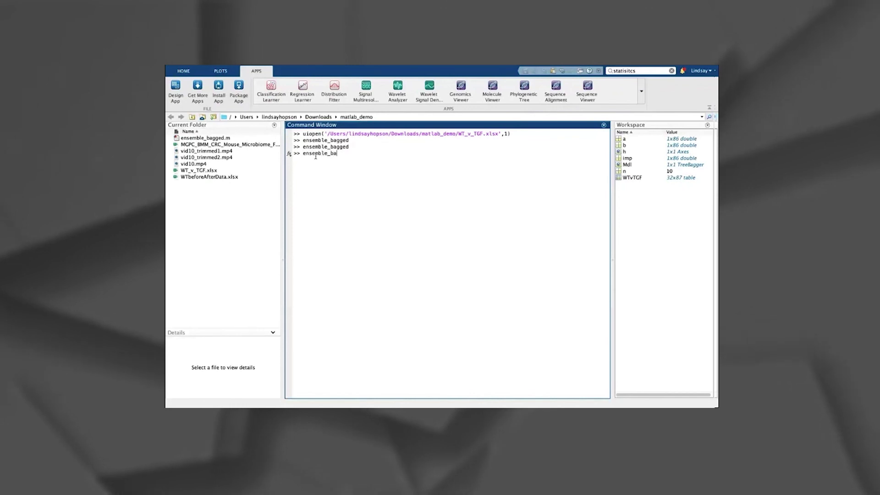
type("gged")
key("Return")
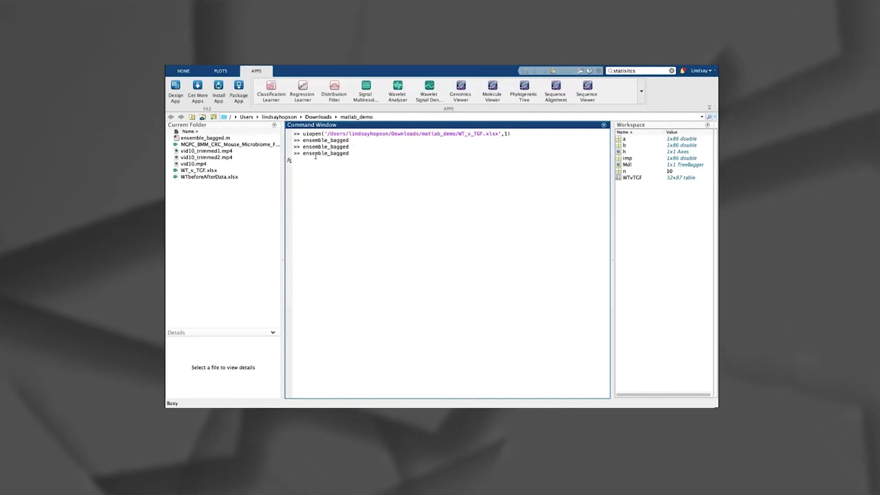